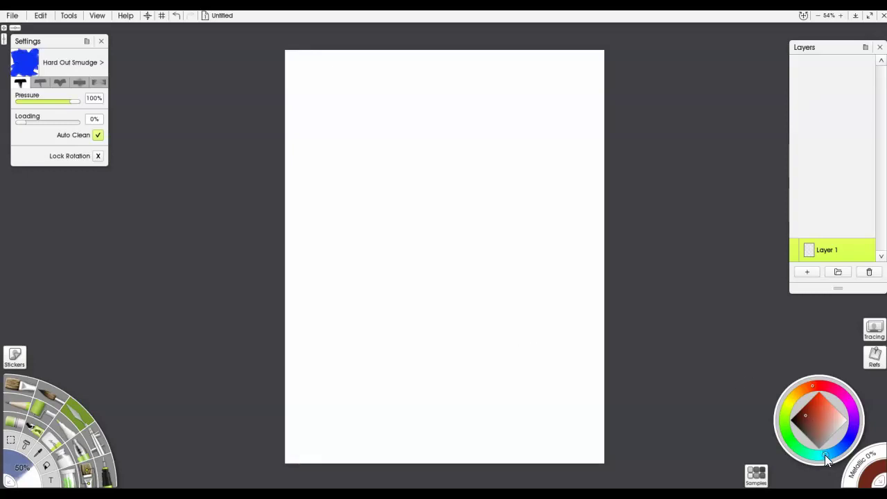
- Add a reference, and choose a light teal colour with the Thick and Smooth paint roller
left_click(827, 423)
left_click(875, 357)
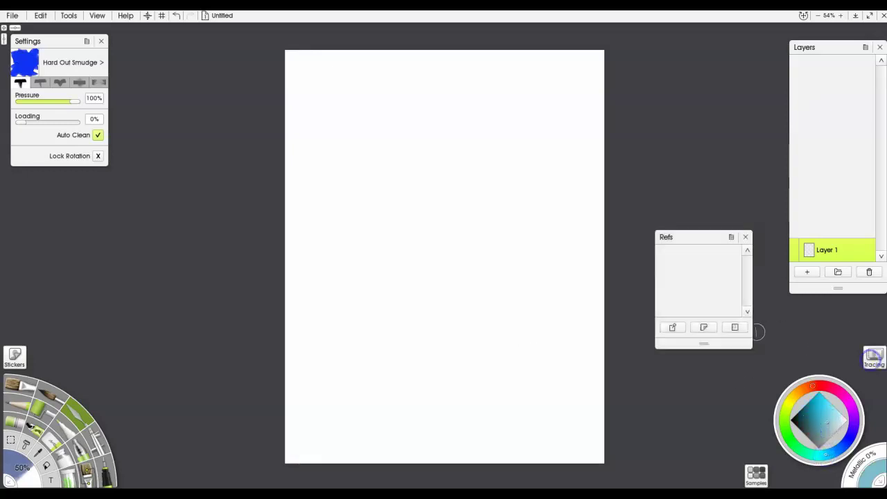
left_click(735, 327)
left_click_drag(145, 178, 73, 202)
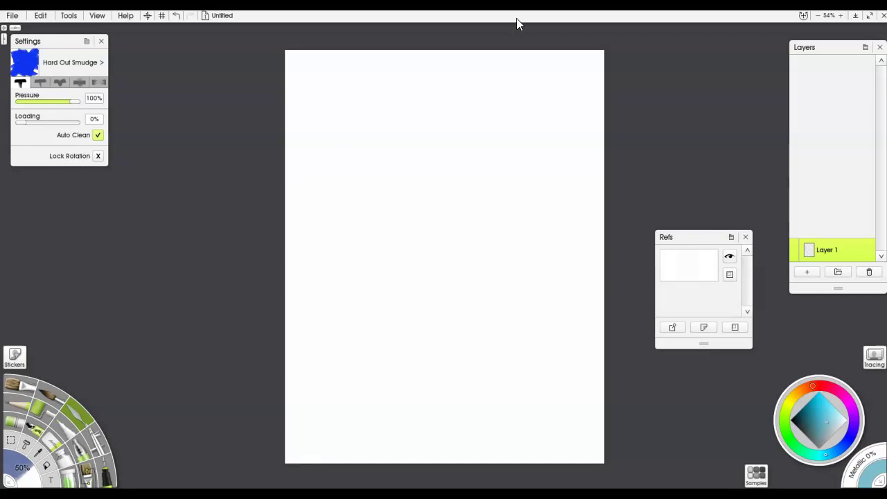
left_click(746, 237)
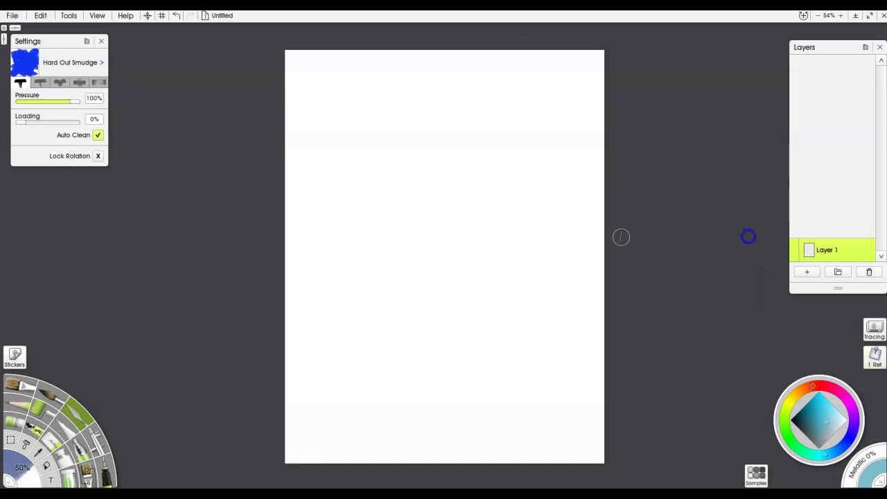
left_click(43, 414)
left_click_drag(322, 98, 675, 99)
left_click_drag(279, 130, 689, 134)
key("ctrl+z")
key("ctrl+z")
- Cover the upper canvas with teal at 80% roller size and roll a pale violet-blue over the middle and lower area
mouse_move(219, 70)
left_mouse_down()
mouse_move(200, 66)
mouse_move(540, 156)
left_mouse_up()
mouse_move(365, 157)
left_mouse_down()
mouse_move(518, 203)
mouse_move(270, 218)
mouse_move(734, 282)
left_mouse_up()
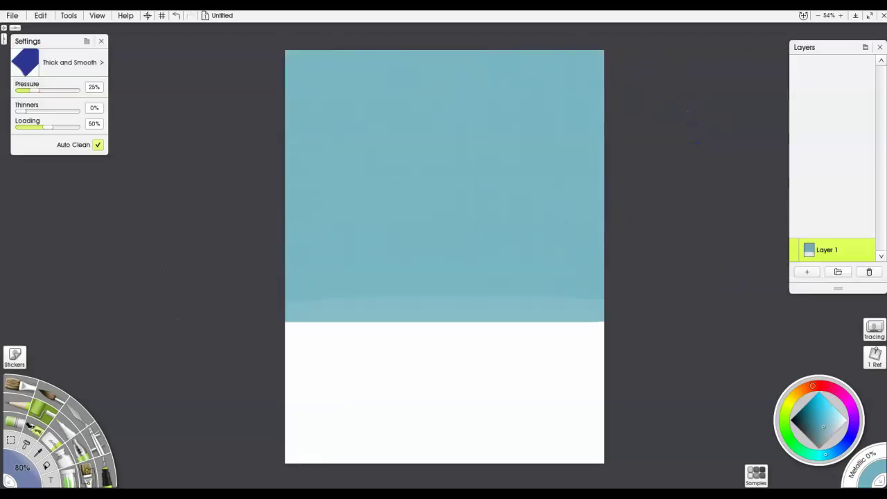
left_click(858, 433)
mouse_move(420, 267)
left_mouse_down()
mouse_move(631, 302)
mouse_move(649, 320)
mouse_move(622, 397)
mouse_move(713, 437)
mouse_move(682, 235)
mouse_move(630, 207)
mouse_move(270, 327)
mouse_move(443, 420)
left_mouse_up()
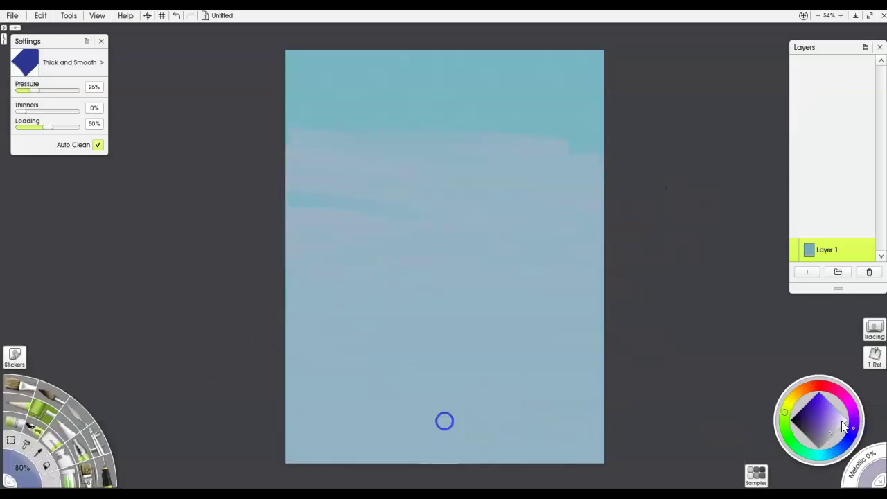
- Pick a light sky blue and roll it across the upper part of the sky
left_click(839, 428)
left_click(822, 456)
mouse_move(291, 80)
left_mouse_down()
mouse_move(240, 96)
mouse_move(419, 103)
mouse_move(585, 88)
left_mouse_up()
- Blend the sky's colour bands smoothly with the palette knife's Heavy Blurred Frosting preset at 372% size
left_click(76, 417)
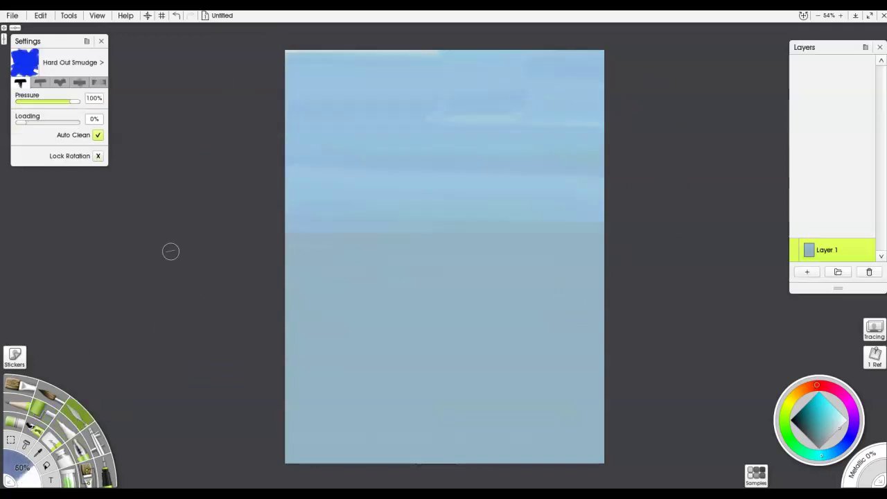
left_click(73, 63)
mouse_move(280, 100)
left_mouse_down()
mouse_move(533, 102)
mouse_move(318, 44)
left_mouse_up()
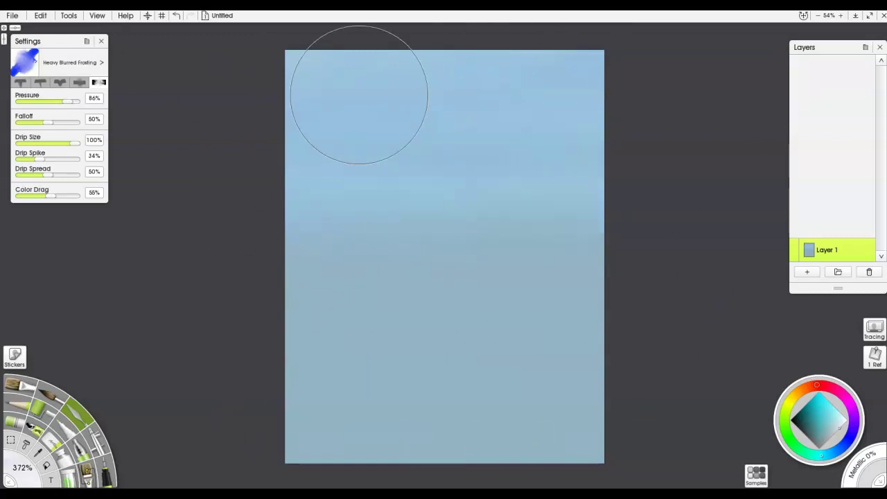
left_click_drag(207, 285, 28, 281)
- Switch to the custom brush and load the Impasto Brush preset from the Custom Brush group
left_click(90, 475)
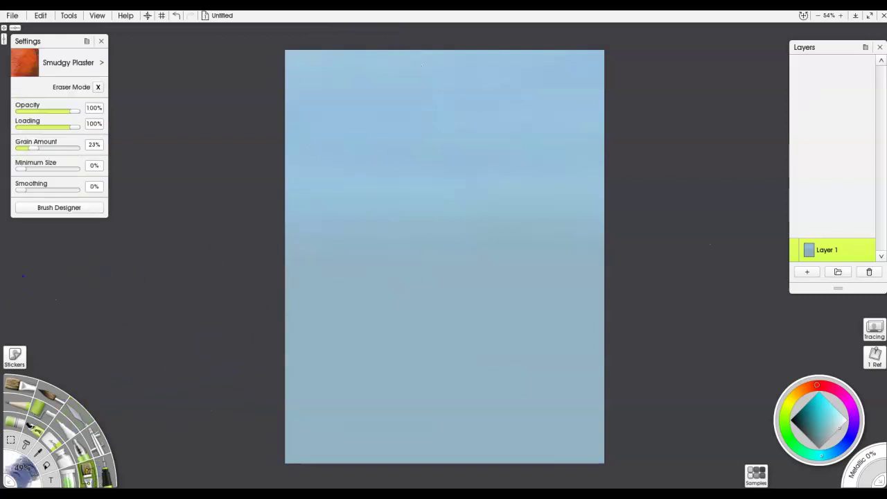
left_click_drag(697, 190, 162, 165)
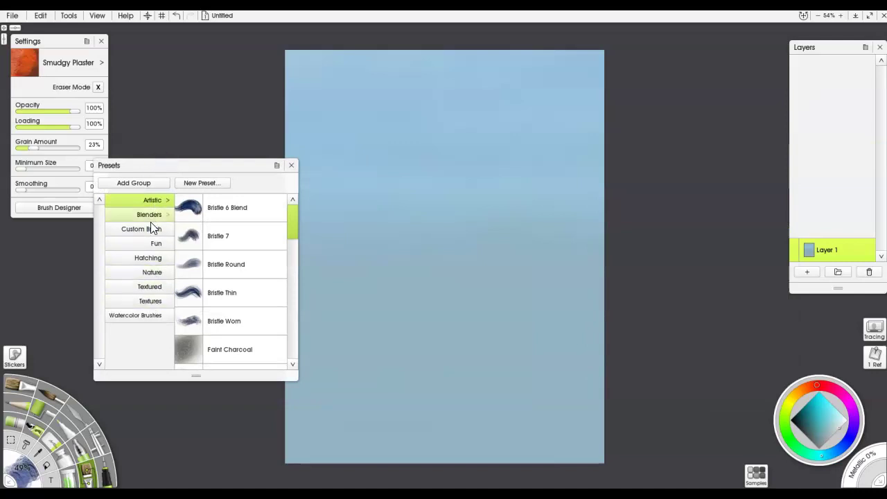
left_click(145, 228)
left_click_drag(290, 260, 291, 284)
left_click(251, 280)
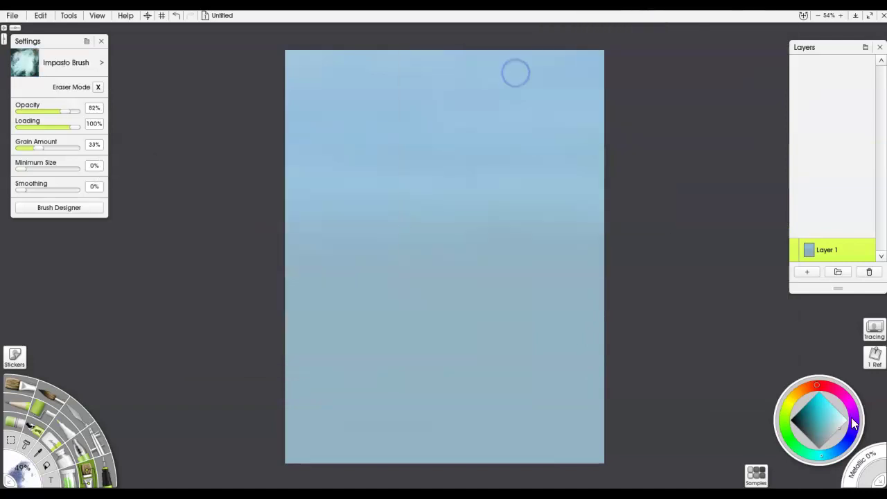
- Paint textured off-white clouds across the upper half of the sky with the Impasto Brush
mouse_move(448, 123)
left_mouse_down()
mouse_move(579, 125)
mouse_move(492, 152)
mouse_move(546, 149)
mouse_move(535, 144)
mouse_move(586, 164)
mouse_move(373, 163)
mouse_move(329, 144)
mouse_move(367, 139)
mouse_move(367, 158)
mouse_move(334, 144)
mouse_move(364, 120)
mouse_move(330, 175)
mouse_move(384, 145)
mouse_move(335, 128)
mouse_move(365, 106)
mouse_move(372, 121)
mouse_move(293, 148)
mouse_move(320, 158)
mouse_move(466, 134)
mouse_move(434, 107)
mouse_move(517, 117)
mouse_move(582, 97)
mouse_move(538, 107)
mouse_move(551, 170)
mouse_move(437, 174)
mouse_move(405, 154)
mouse_move(558, 168)
mouse_move(315, 156)
mouse_move(337, 180)
mouse_move(467, 169)
mouse_move(498, 234)
mouse_move(616, 246)
mouse_move(528, 219)
mouse_move(565, 212)
mouse_move(538, 241)
mouse_move(347, 64)
mouse_move(316, 87)
left_mouse_up()
left_click_drag(572, 120, 588, 130)
left_click_drag(505, 179, 249, 185)
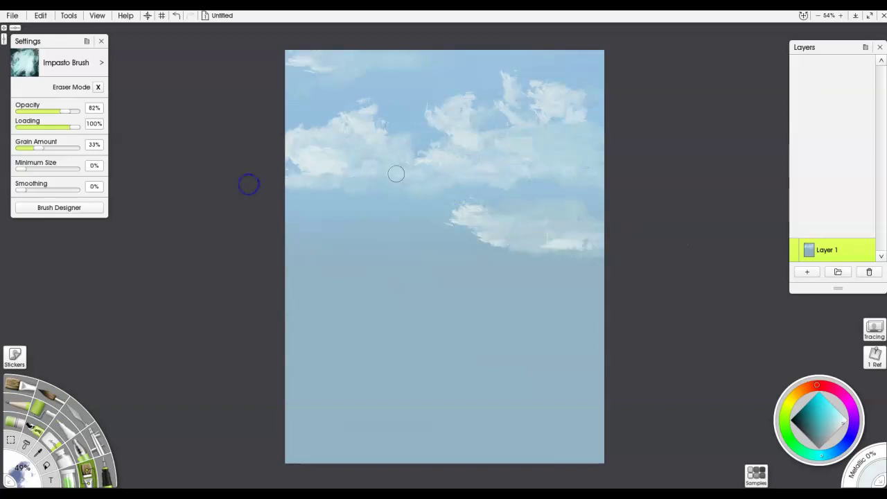
- Add a new layer above the sky and activate the Selection tool
left_click(807, 271)
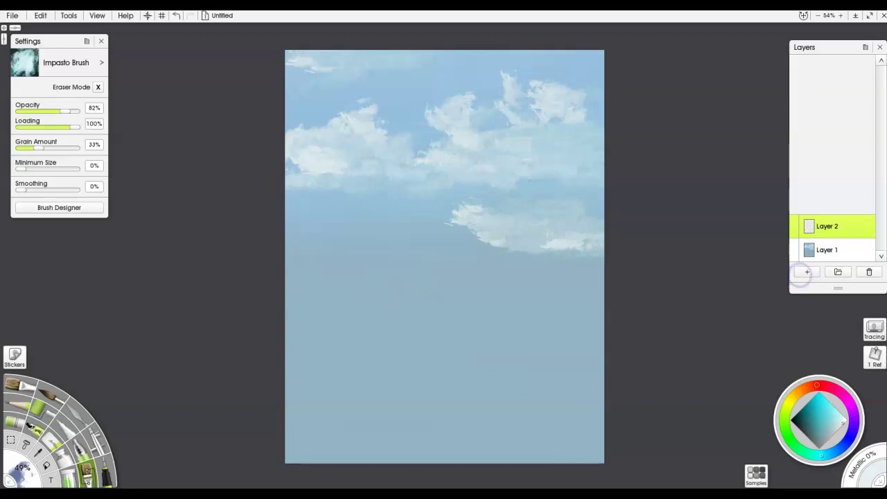
left_click(10, 440)
left_click(19, 82)
left_click_drag(523, 258, 592, 381)
left_click_drag(550, 353, 425, 305)
- Switch to polygonal selection and try out a many-sided outline on the canvas
left_click(52, 81)
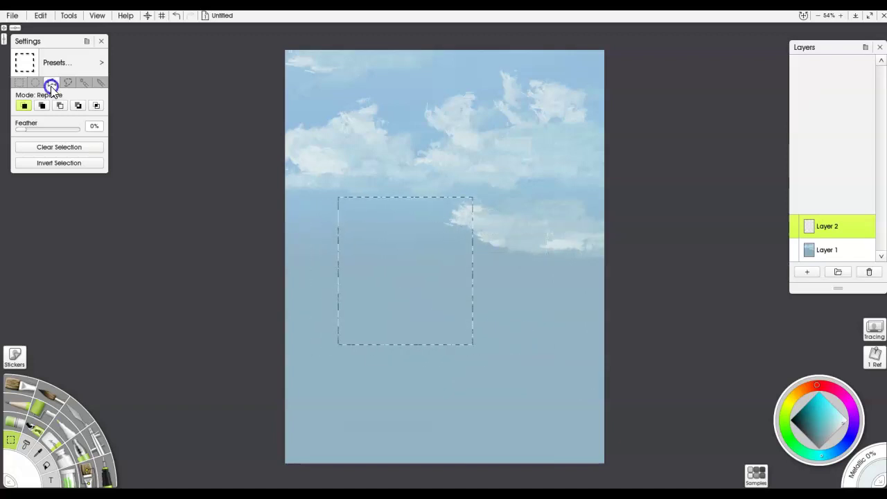
left_click(479, 271)
left_click(416, 174)
left_click(368, 268)
left_click(319, 269)
left_click(323, 145)
double_click(546, 228)
- Outline a barn's two walls and pointed gable as a polygonal selection in the middle of the canvas
left_click_drag(369, 259, 400, 259)
left_click_drag(388, 312, 460, 312)
left_click(490, 311)
left_click(465, 316)
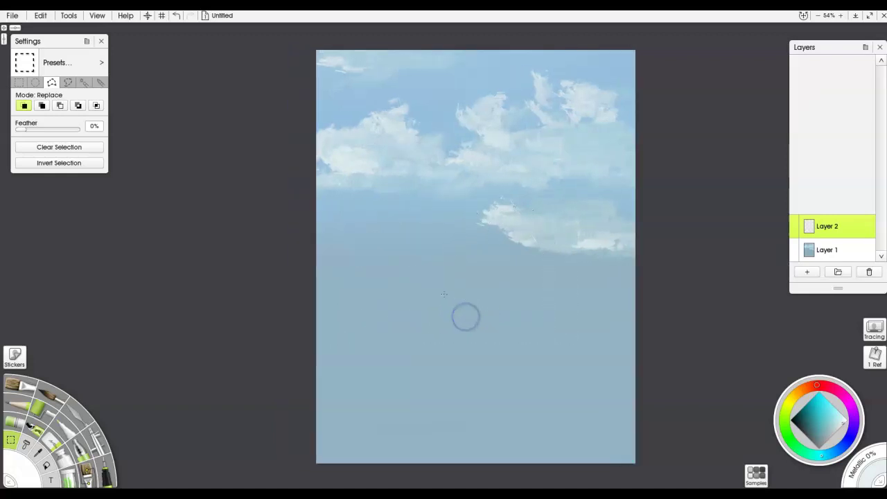
left_click(440, 265)
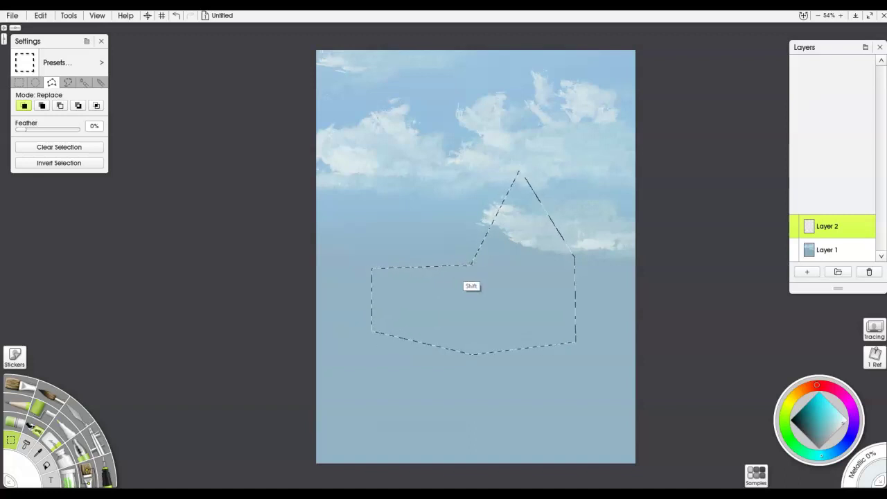
left_click(409, 179)
left_click(520, 171)
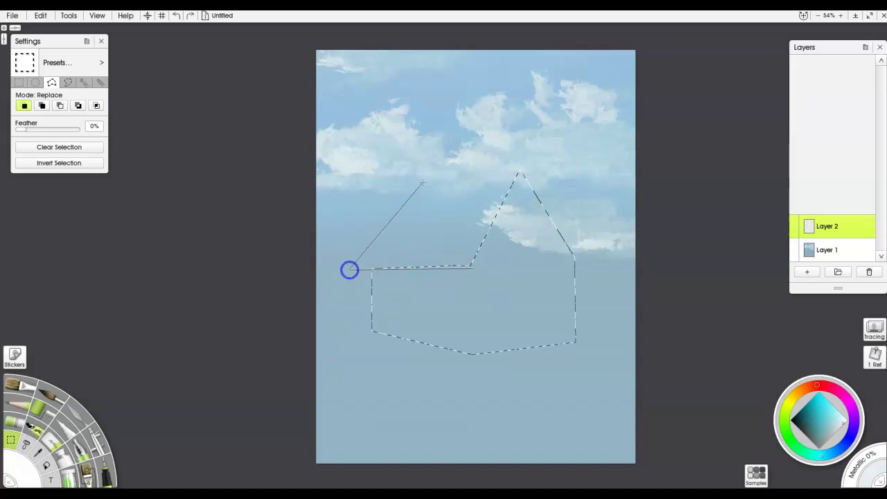
left_click(410, 181)
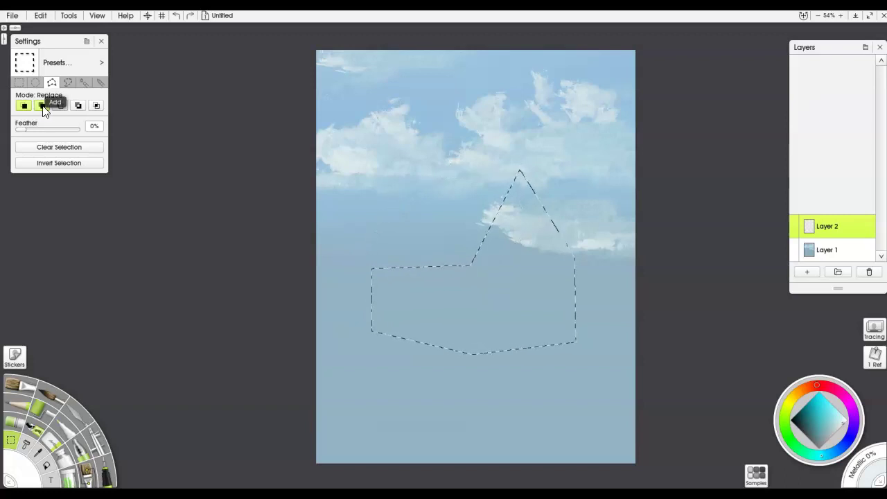
- Extend the barn selection with the roof and its overhangs in Add mode, and fill the silhouette with black using the paint roller
left_click(42, 108)
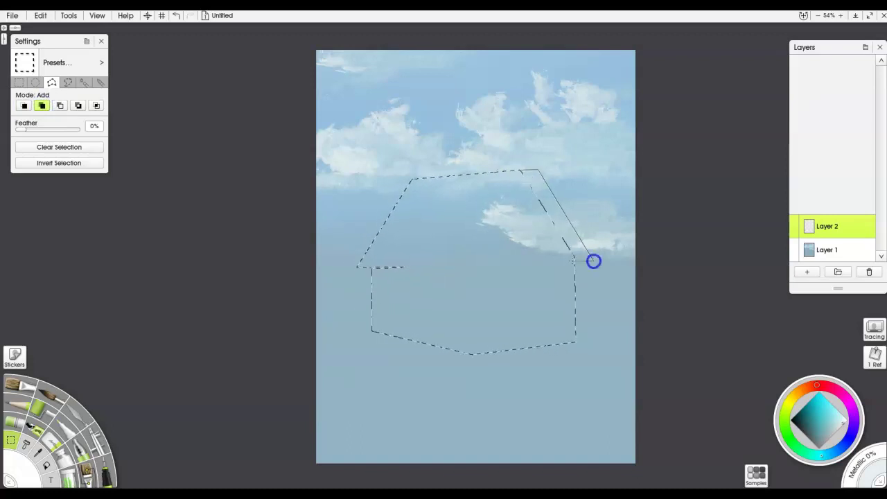
left_click(48, 417)
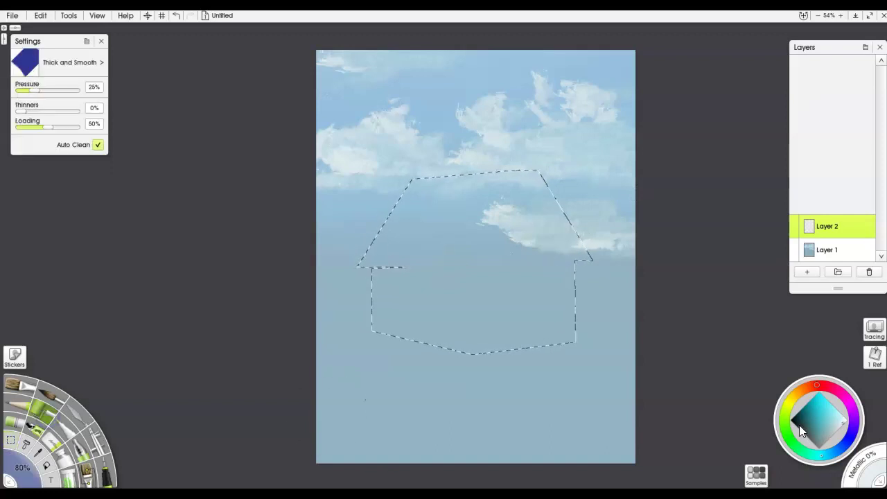
left_click_drag(800, 429, 788, 420)
mouse_move(506, 338)
left_mouse_down()
mouse_move(578, 157)
mouse_move(350, 352)
left_mouse_up()
mouse_move(506, 295)
left_mouse_down()
mouse_move(347, 277)
mouse_move(544, 190)
mouse_move(374, 264)
left_mouse_up()
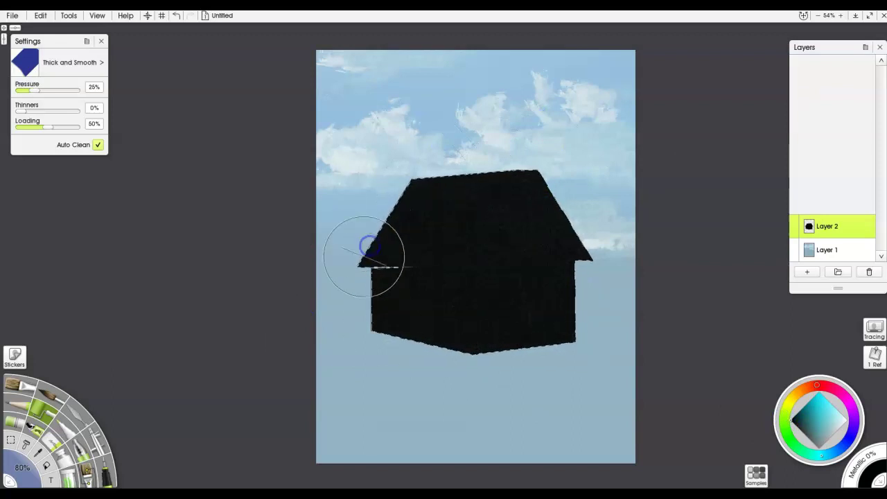
- Clear the selection, reduce the roller size to 25% and fill the gap under the barn's left eave with black
key("bracketleft")
key("bracketleft")
key("bracketleft")
key("bracketleft")
key("bracketleft")
key("bracketleft")
key("bracketleft")
key("bracketleft")
key("bracketleft")
key("bracketleft")
key("bracketleft")
left_click_drag(419, 270, 396, 258)
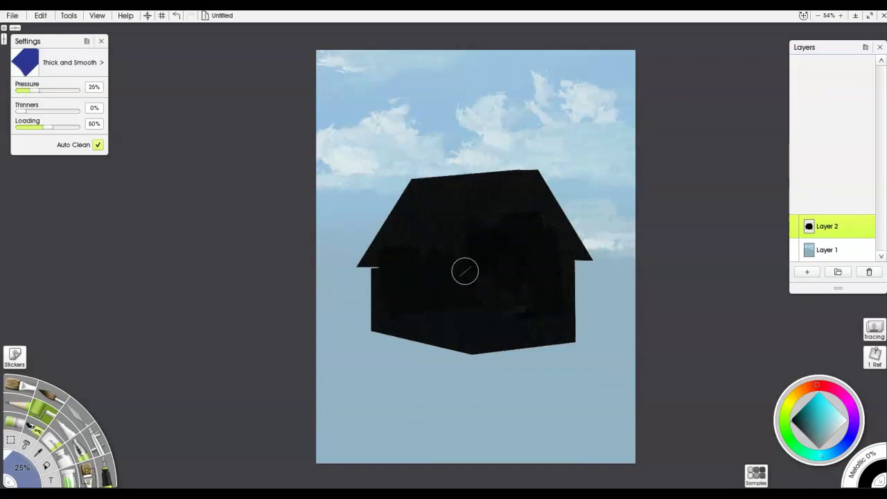
- Lock the transparency of the barn layer and set up the Impasto Brush with a bright red colour
left_click(871, 225)
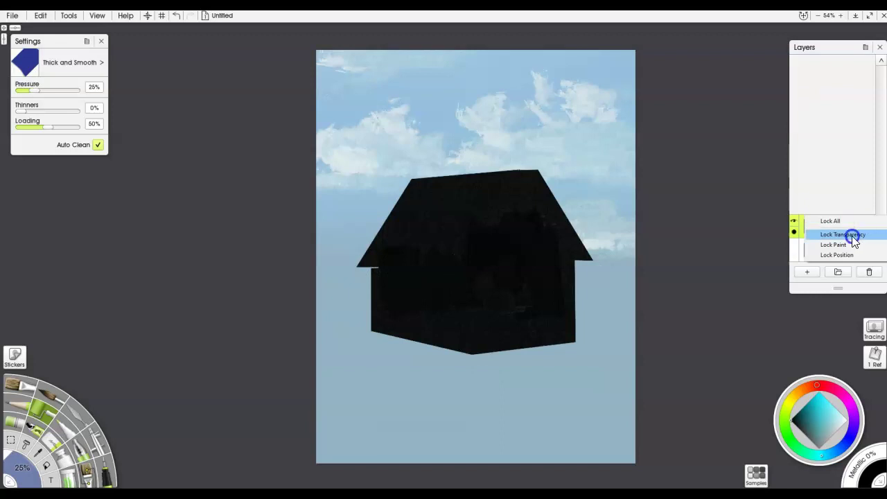
left_click(853, 236)
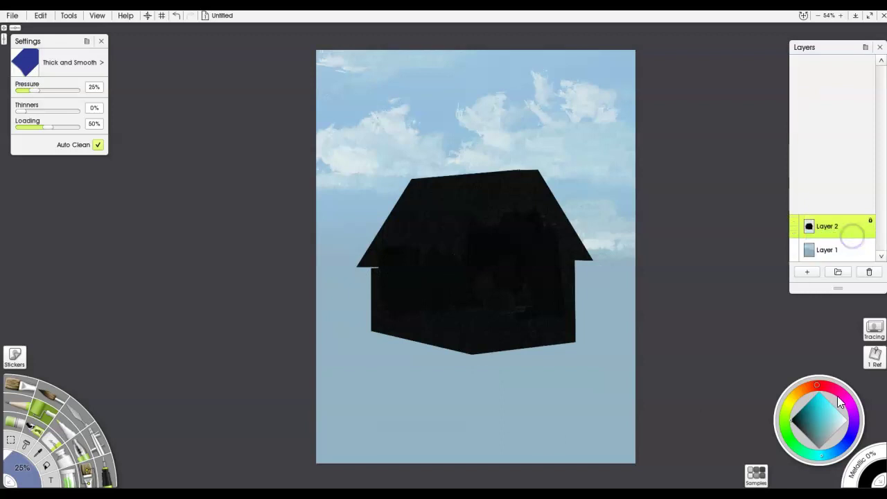
left_click(86, 477)
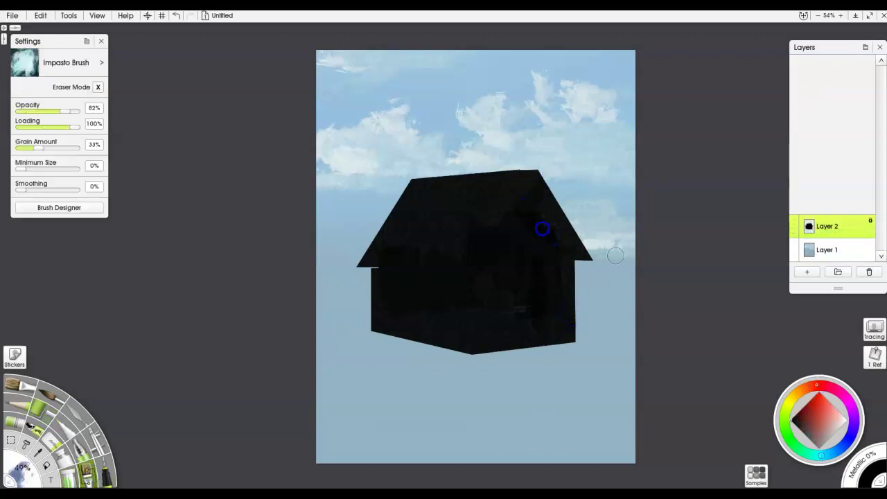
key("b")
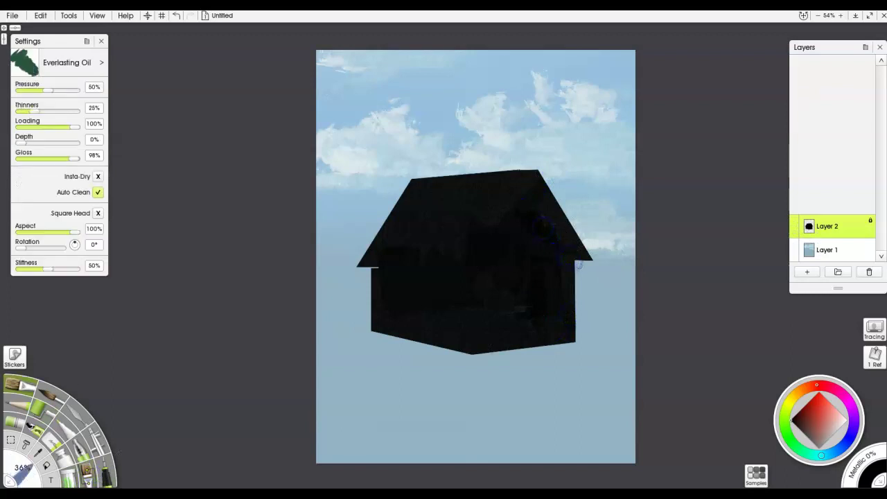
left_click(819, 400)
left_click(86, 476)
left_click_drag(521, 299, 556, 312)
left_click_drag(568, 341, 578, 234)
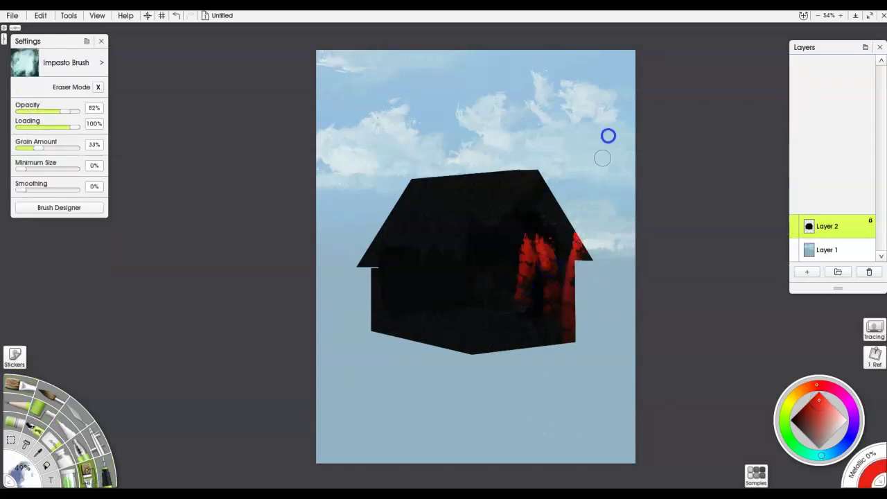
key("ctrl+z")
key("ctrl+z")
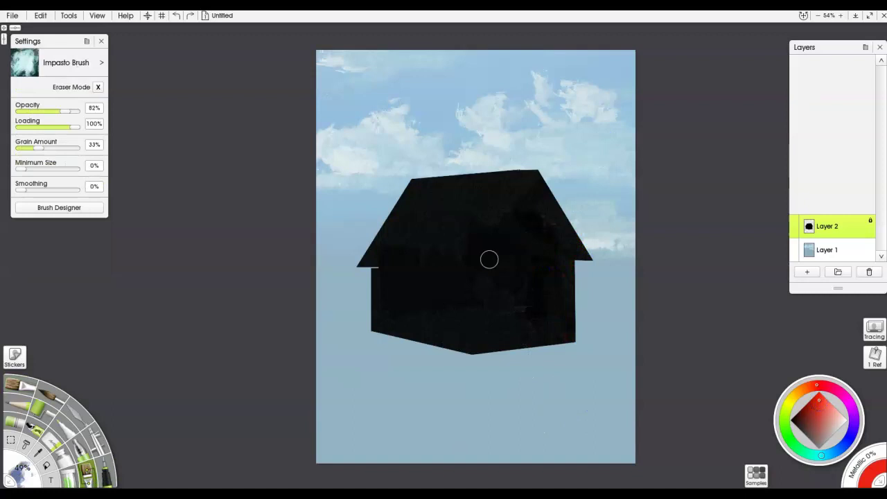
- Paint vertical red streaks over both barn walls, letting some of the black show through
mouse_move(545, 190)
left_mouse_down()
mouse_move(542, 343)
mouse_move(556, 233)
mouse_move(563, 345)
left_mouse_up()
mouse_move(523, 269)
left_mouse_down()
mouse_move(519, 325)
mouse_move(499, 231)
mouse_move(468, 279)
mouse_move(484, 219)
mouse_move(494, 344)
mouse_move(459, 346)
mouse_move(443, 273)
mouse_move(424, 284)
mouse_move(429, 291)
mouse_move(392, 263)
mouse_move(379, 351)
mouse_move(422, 250)
mouse_move(488, 364)
left_mouse_up()
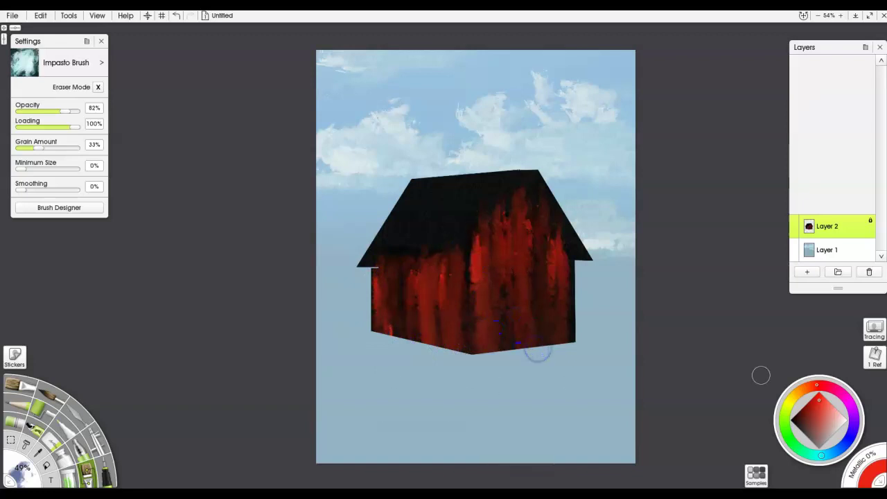
- Pick a tan-brown colour and paint the barn's roof and gable edge with strokes along the slope
left_click(800, 392)
left_click(818, 420)
mouse_move(503, 182)
left_mouse_down()
mouse_move(437, 258)
mouse_move(474, 182)
mouse_move(465, 175)
mouse_move(359, 269)
mouse_move(445, 258)
mouse_move(417, 226)
mouse_move(409, 261)
mouse_move(411, 177)
mouse_move(470, 183)
mouse_move(465, 258)
mouse_move(517, 184)
mouse_move(507, 165)
mouse_move(465, 176)
mouse_move(370, 260)
mouse_move(543, 236)
mouse_move(550, 226)
mouse_move(575, 239)
mouse_move(551, 186)
left_mouse_up()
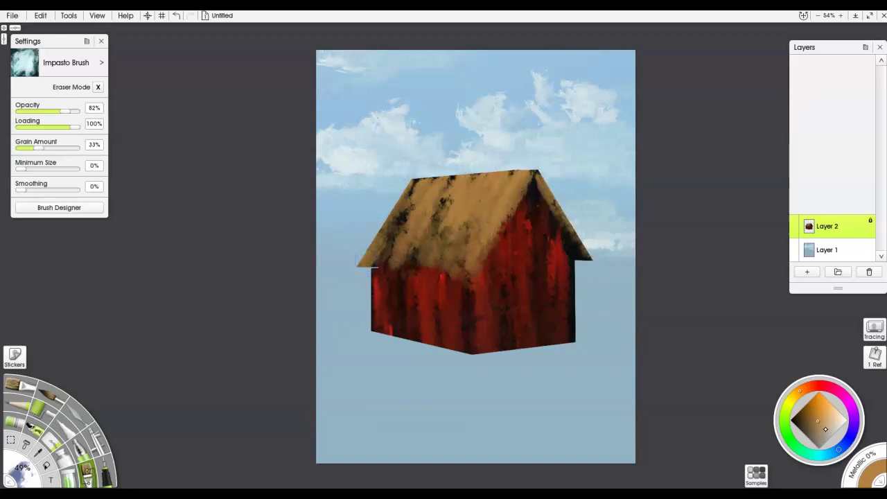
- Add highlight streaks in a lighter peach tone to the roof and side wall, and sample a dark red from the barn
left_click(826, 428)
left_click(806, 387)
left_click(838, 422)
mouse_move(493, 196)
left_mouse_down()
mouse_move(471, 242)
mouse_move(493, 161)
left_mouse_up()
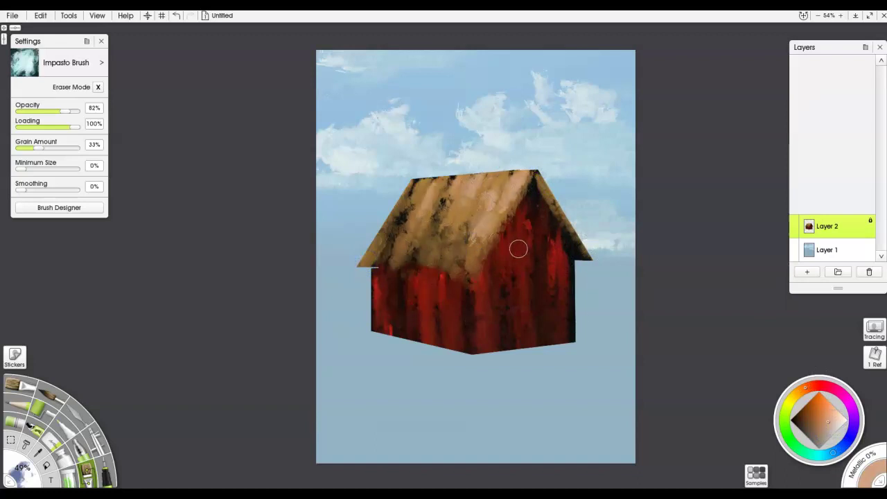
mouse_move(430, 312)
left_mouse_down()
mouse_move(421, 289)
mouse_move(459, 309)
mouse_move(460, 343)
left_mouse_up()
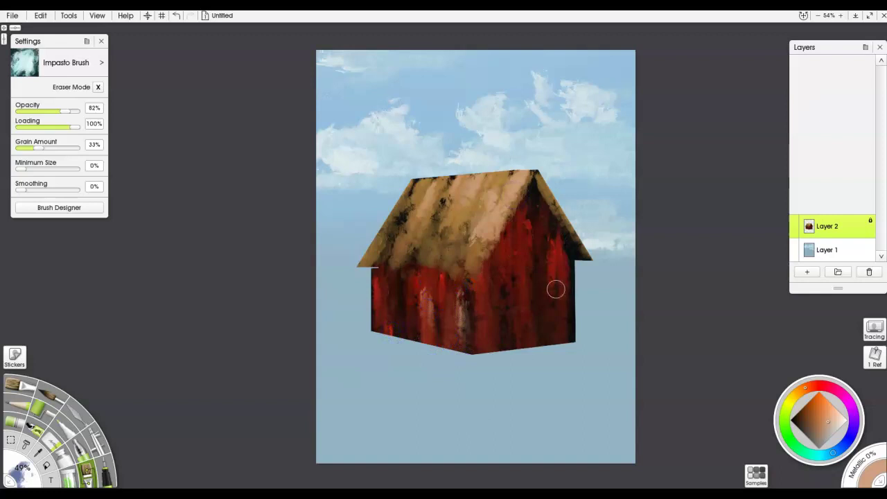
left_click(560, 264, "alt")
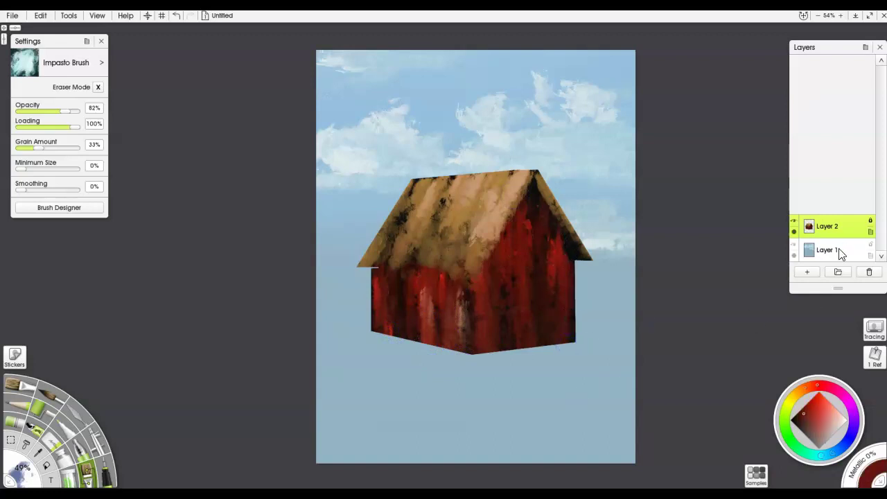
- Create a new layer beneath the barn and flood-fill it with black inside a selection loaded from the barn layer
left_click(826, 251)
left_click(811, 272)
left_click(810, 204, "ctrl")
left_click(809, 226)
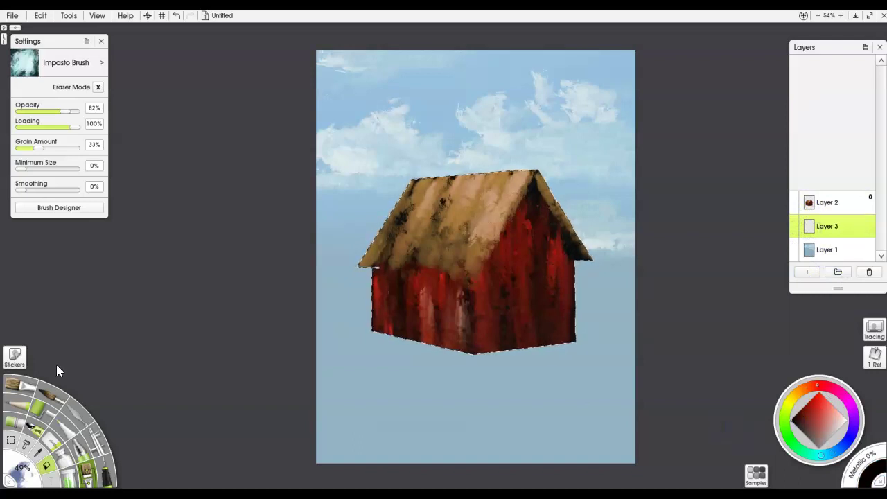
left_click(61, 433)
left_click(467, 296)
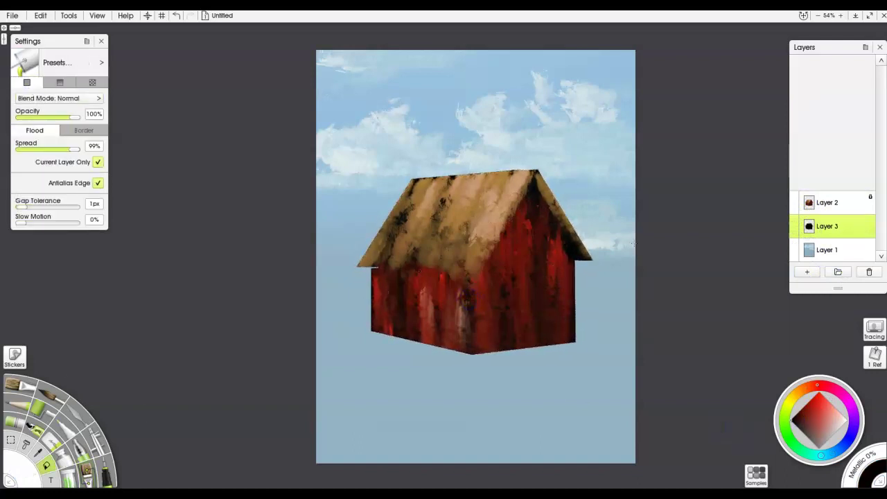
- Unlock the barn layer's transparency and make the black silhouette layer active with the Impasto Brush
left_click(872, 197)
left_click(852, 211)
left_click(832, 233)
key("e")
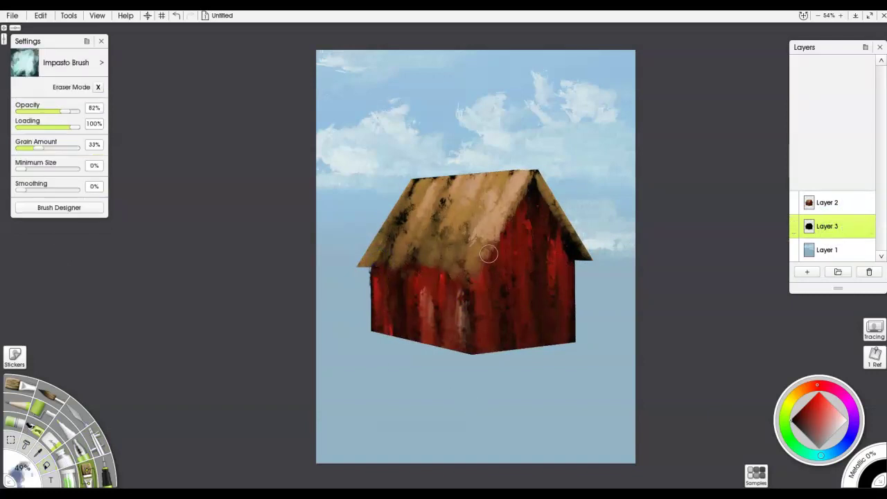
- On Layer 2, lasso the front doorway, side window, narrow plank gaps, eave chips and a broken roof opening in Add mode
left_click(812, 207)
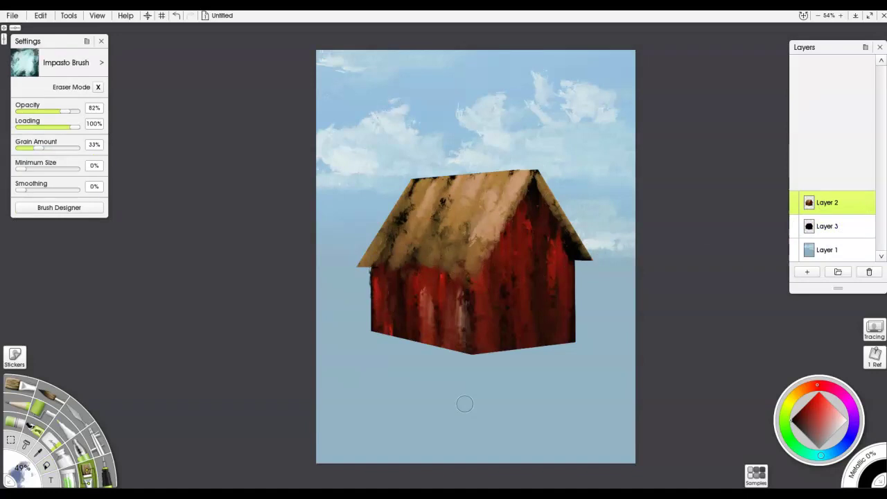
key("s")
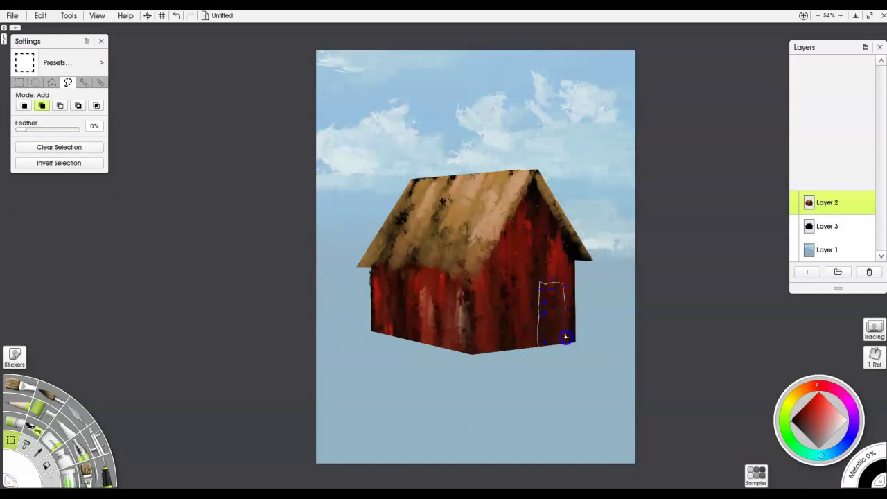
left_click_drag(564, 352, 561, 355)
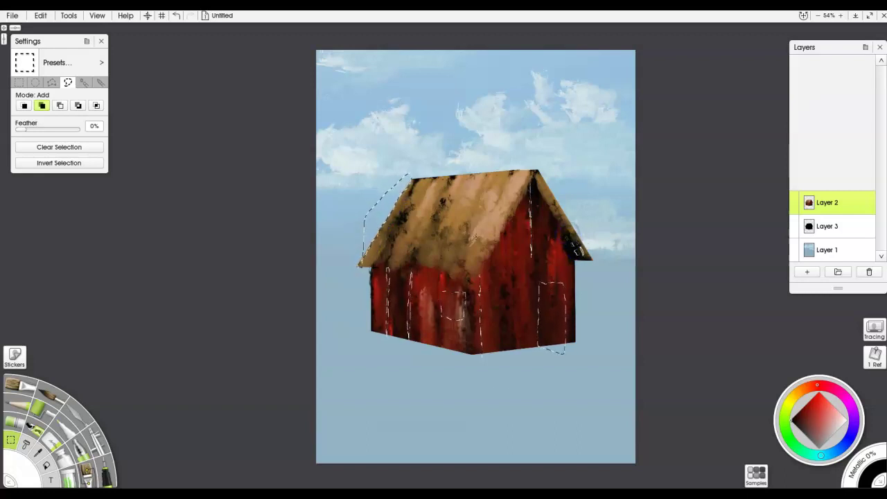
mouse_move(456, 204)
left_mouse_down()
mouse_move(476, 230)
mouse_move(439, 224)
mouse_move(455, 206)
mouse_move(463, 234)
mouse_move(480, 199)
mouse_move(446, 232)
mouse_move(462, 197)
mouse_move(481, 224)
mouse_move(435, 221)
mouse_move(491, 207)
mouse_move(450, 206)
mouse_move(439, 223)
left_mouse_up()
- Subtract the crossbars of the openings and a doorway splinter from the selection, and delete the selected areas from the barn layer
left_click(60, 105)
mouse_move(451, 289)
left_mouse_down()
mouse_move(452, 298)
mouse_move(455, 290)
mouse_move(425, 305)
mouse_move(467, 311)
left_mouse_up()
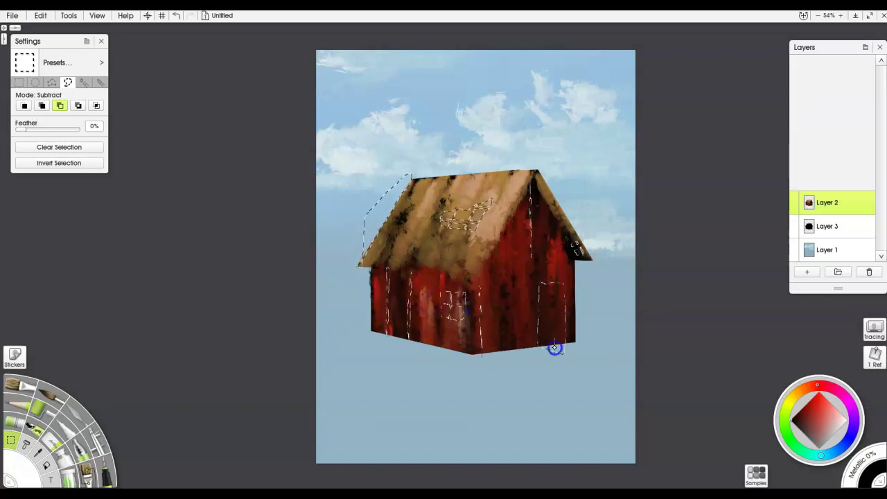
left_click_drag(557, 357, 556, 360)
key("Delete")
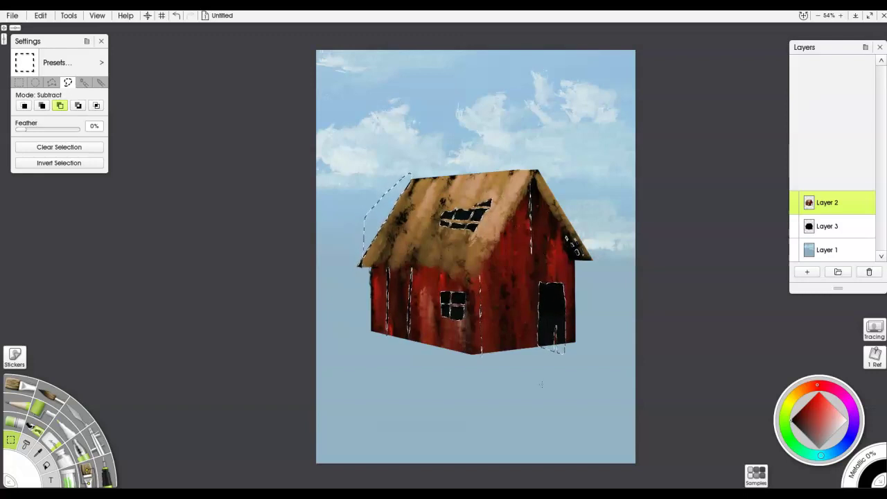
- Make Layer 3 active and lasso ragged chips along the barn's roof and wall edges, including a thin slit in the roof
mouse_move(576, 373)
left_mouse_down()
mouse_move(540, 228)
mouse_move(440, 169)
mouse_move(572, 396)
left_mouse_up()
left_click(835, 227)
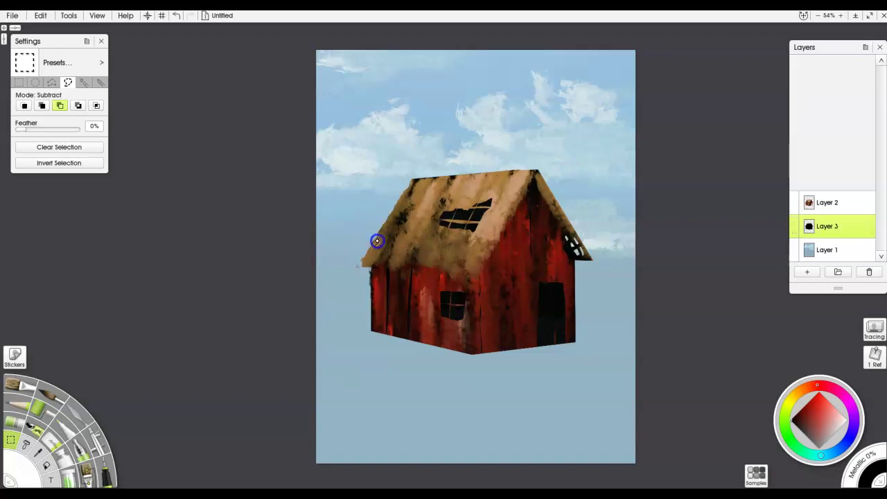
left_click(40, 108)
left_click_drag(358, 260, 349, 263)
mouse_move(415, 228)
left_mouse_down()
mouse_move(375, 226)
mouse_move(547, 187)
mouse_move(594, 258)
mouse_move(577, 197)
mouse_move(578, 267)
mouse_move(592, 263)
mouse_move(597, 277)
mouse_move(578, 346)
mouse_move(578, 259)
mouse_move(586, 326)
mouse_move(372, 323)
mouse_move(368, 271)
mouse_move(371, 339)
left_mouse_up()
- Delete the selected ragged edges from Layer 2, clear the selection, and merge Layer 2 down into Layer 3
left_click(828, 207)
key("Delete")
key("ctrl+d")
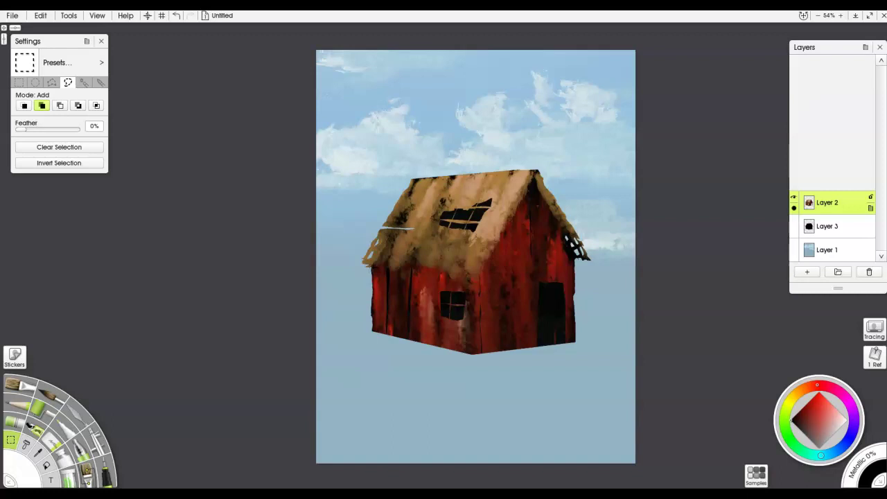
left_click(868, 208)
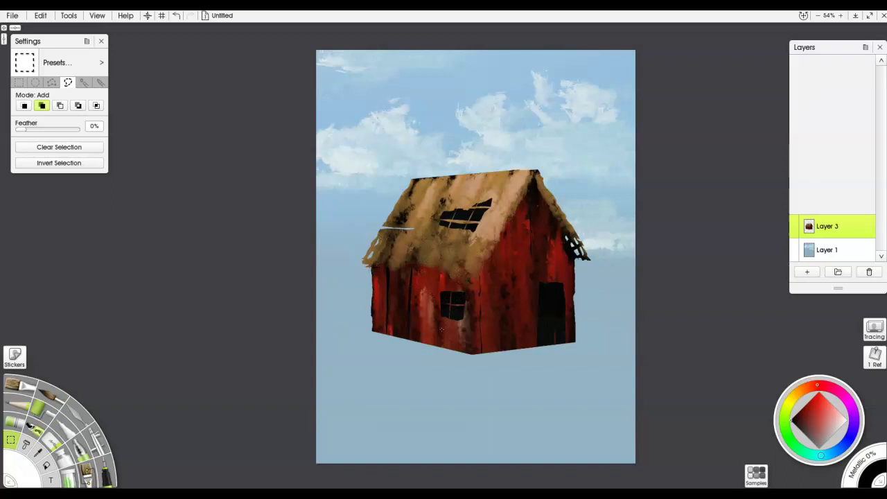
- Display the perspective guides and bring up their layout settings
left_click(95, 17)
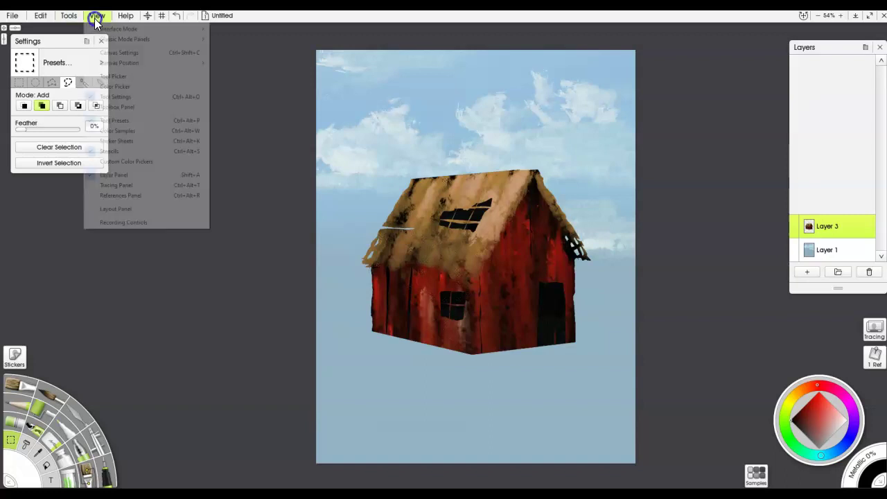
mouse_move(72, 18)
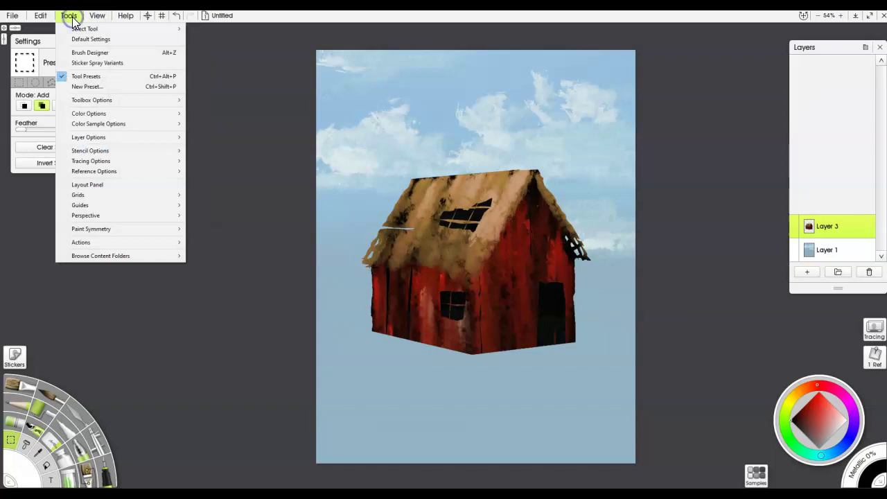
mouse_move(175, 208)
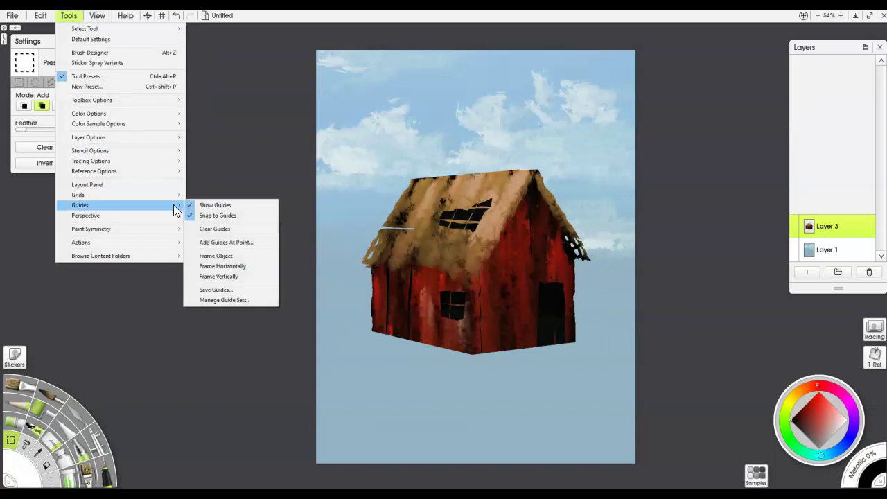
left_click(208, 218)
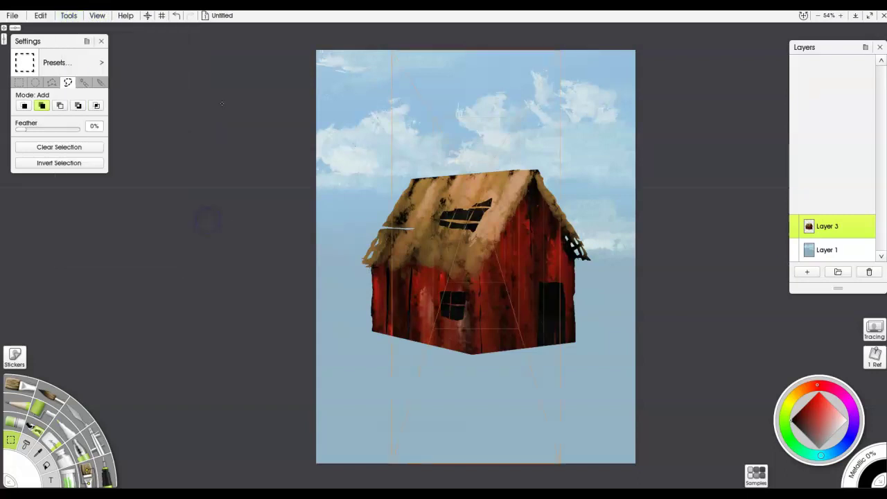
left_click(162, 15)
left_click(194, 42)
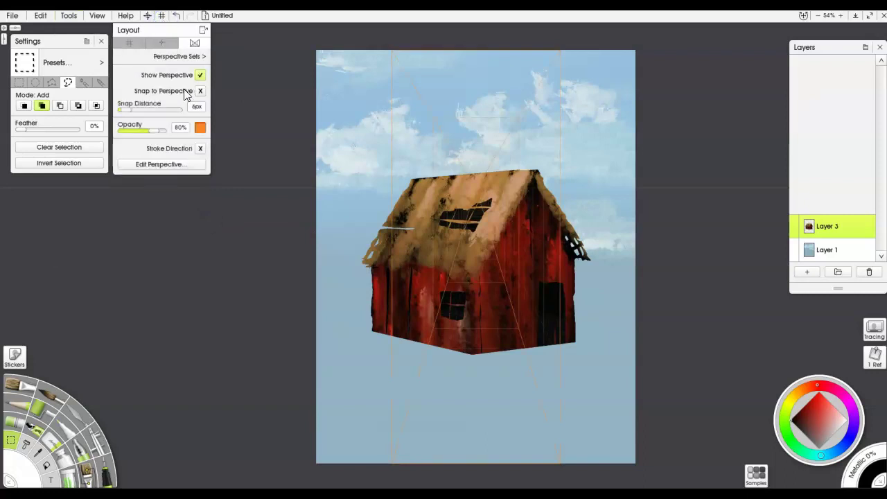
- Edit the perspective guides by repositioning their control points around the barn
left_click(170, 166)
left_click(473, 188)
left_click(517, 287)
left_click_drag(269, 188, 249, 289)
left_click_drag(477, 464, 478, 361)
left_click_drag(707, 290, 709, 317)
left_click_drag(474, 129, 734, 133)
left_click_drag(476, 331, 434, 329)
left_click_drag(474, 138, 534, 141)
left_click(771, 336)
- Hide the perspective guides
left_click(68, 16)
mouse_move(131, 216)
left_click(215, 215)
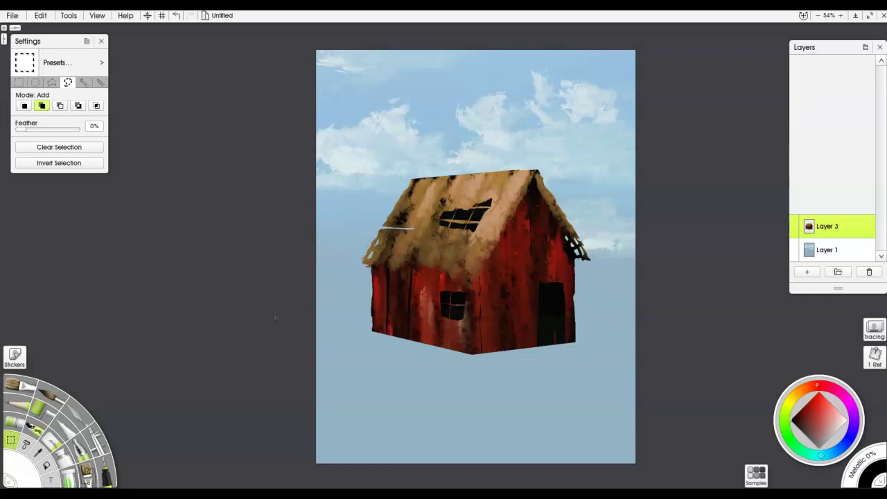
- Add a new layer above the barn and outline the roof's gable edge and side eave in black with the Soft Tip pencil
scroll(528, 286, "up", 5)
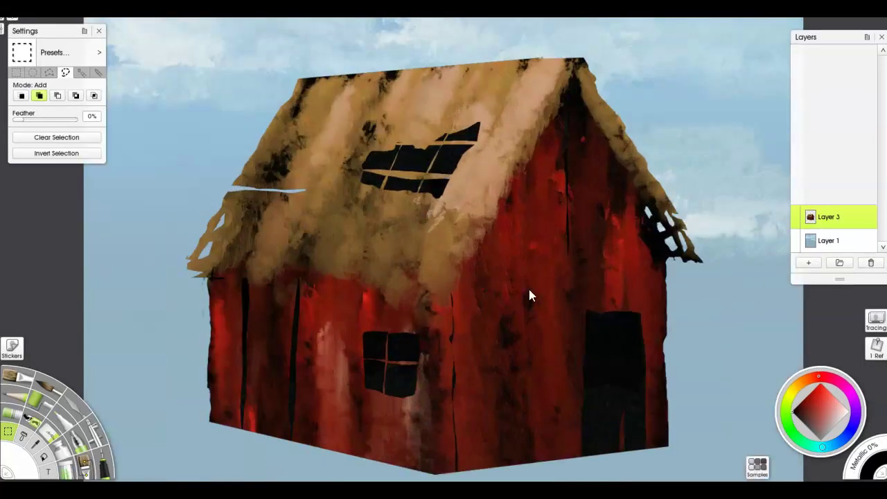
left_click(809, 266)
left_click(26, 402)
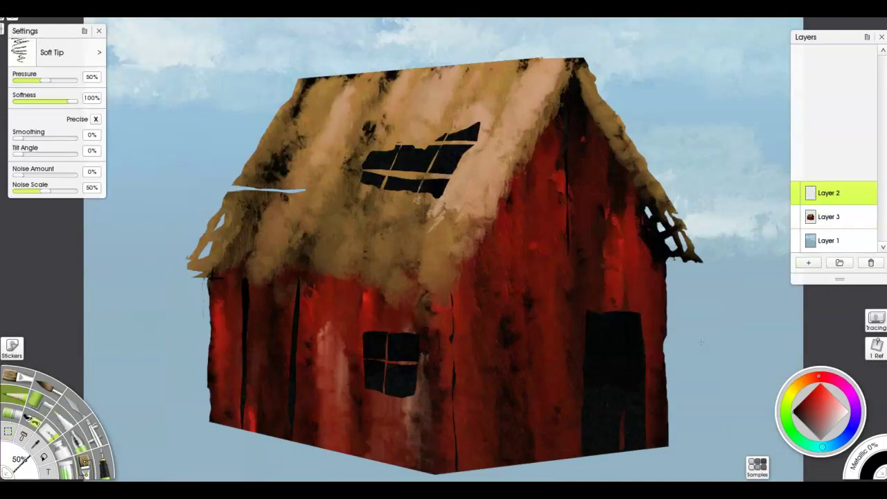
left_click_drag(572, 70, 449, 305)
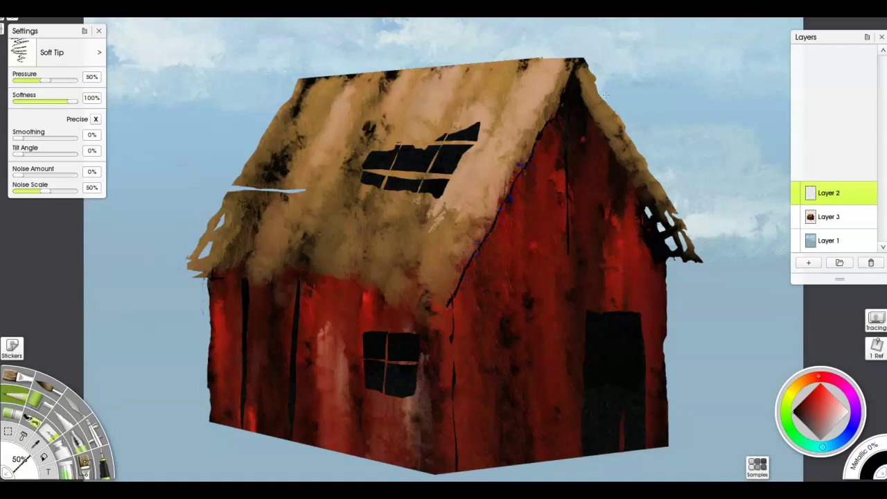
mouse_move(568, 93)
left_mouse_down()
mouse_move(559, 97)
mouse_move(582, 58)
left_mouse_up()
mouse_move(444, 301)
left_mouse_down()
mouse_move(290, 273)
mouse_move(208, 276)
left_mouse_up()
- Draw a corner board at the barn's near corner with black edge lines and sampled red, and darken the wall beside the window
mouse_move(449, 303)
left_mouse_down()
mouse_move(459, 472)
mouse_move(486, 355)
mouse_move(458, 400)
left_mouse_up()
mouse_move(457, 400)
left_mouse_down()
mouse_move(452, 410)
mouse_move(432, 404)
mouse_move(448, 393)
mouse_move(435, 385)
left_mouse_up()
left_click(455, 256, "alt")
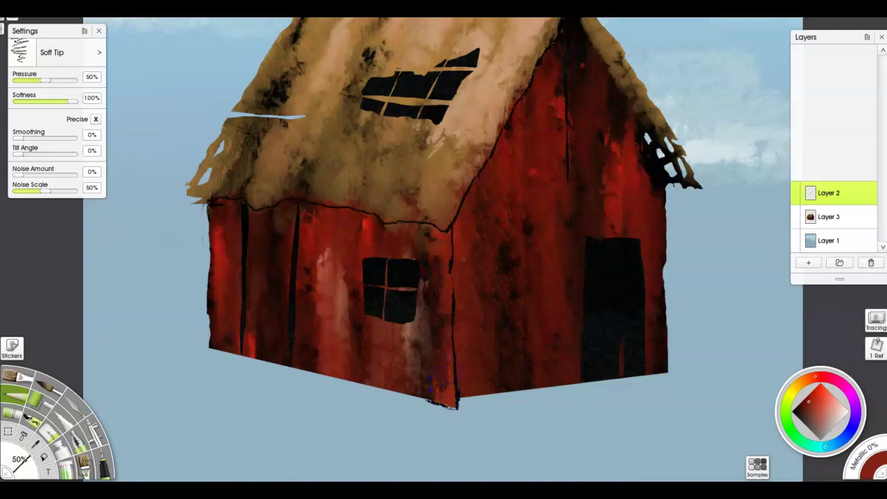
left_click_drag(513, 98, 509, 95)
left_click(602, 297, "alt")
left_click_drag(428, 316, 430, 233)
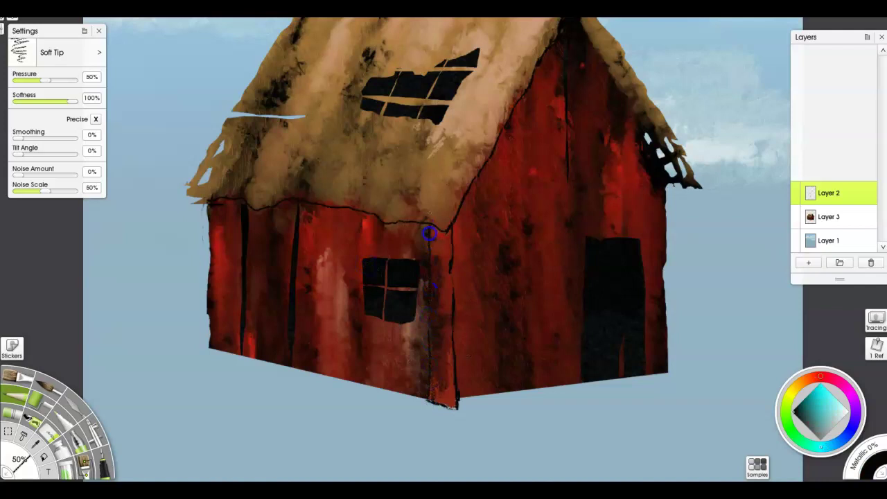
left_click_drag(416, 292, 409, 323)
- Draw a dark baseline slightly below the front wall and fill the gap beside the near corner with sampled dark red
left_click_drag(458, 406, 580, 386)
left_click(462, 401, "alt")
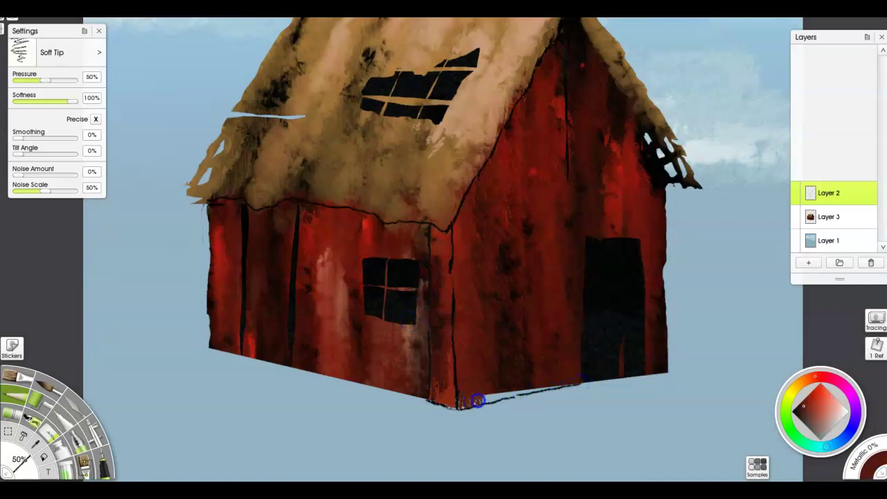
left_click_drag(491, 397, 500, 396)
left_click(504, 394, "alt")
- Highlight the corner board and the window's vertical bar with sampled bright red, and shade the board with a sampled brown
left_click(552, 313, "alt")
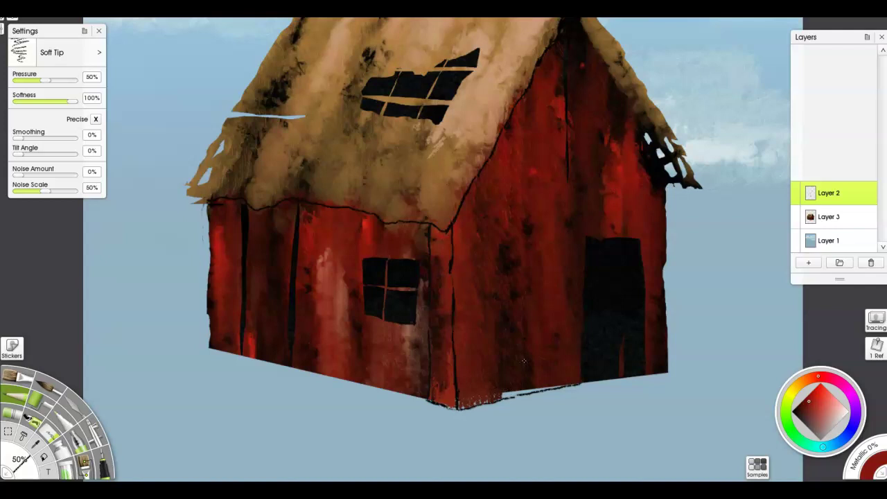
left_click(361, 252, "alt")
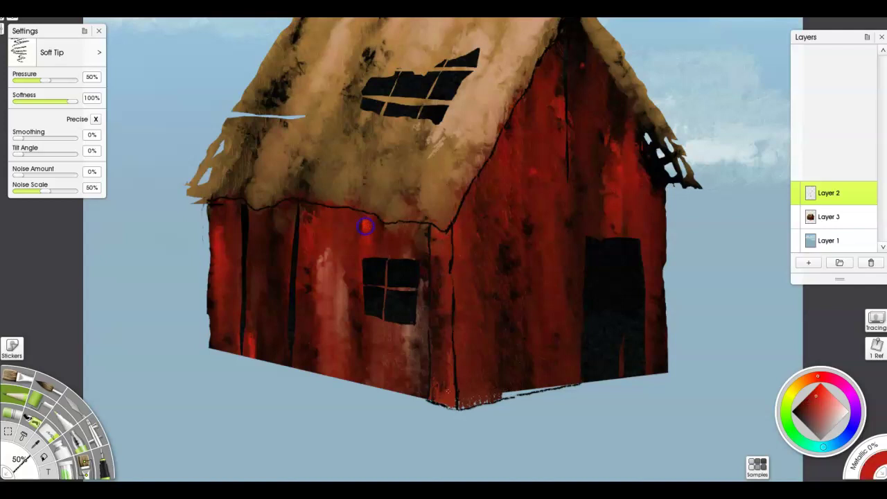
left_click_drag(441, 315, 449, 372)
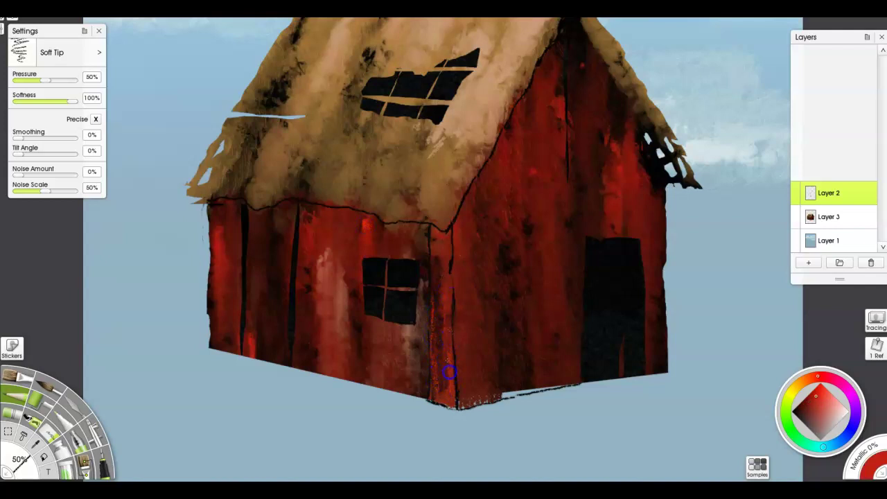
left_click_drag(384, 319, 384, 262)
left_click(390, 311, "alt")
left_click_drag(433, 399, 432, 288)
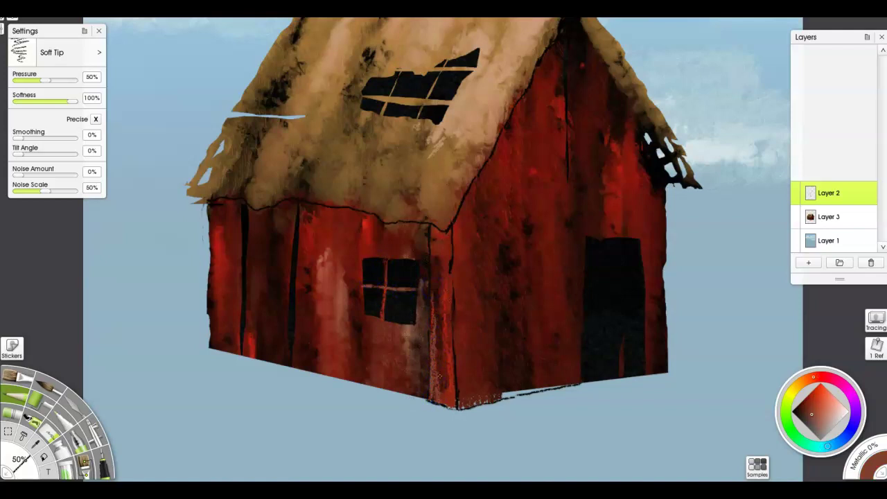
- Paint sampled bright red along the side wall's far edge, and sample black from the plank gap to reinforce the cracks
left_click(365, 246, "alt")
mouse_move(208, 348)
left_mouse_down()
mouse_move(212, 214)
mouse_move(210, 332)
mouse_move(219, 282)
left_mouse_up()
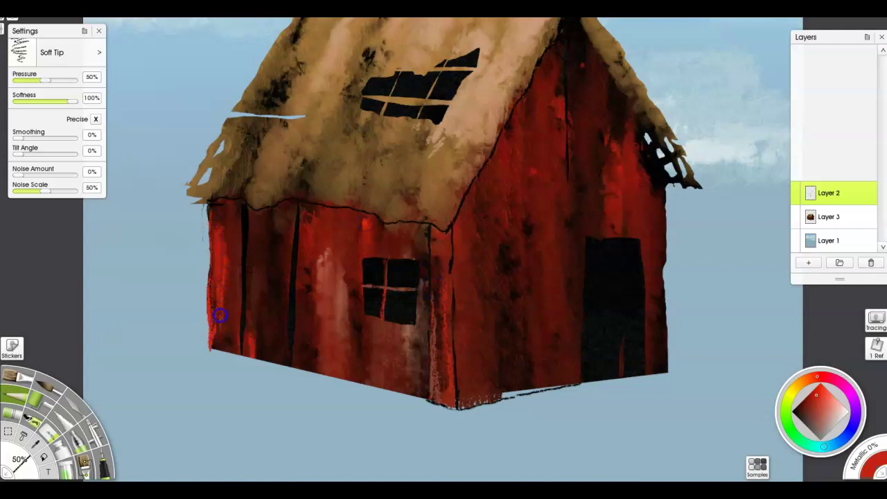
left_click(240, 312, "alt")
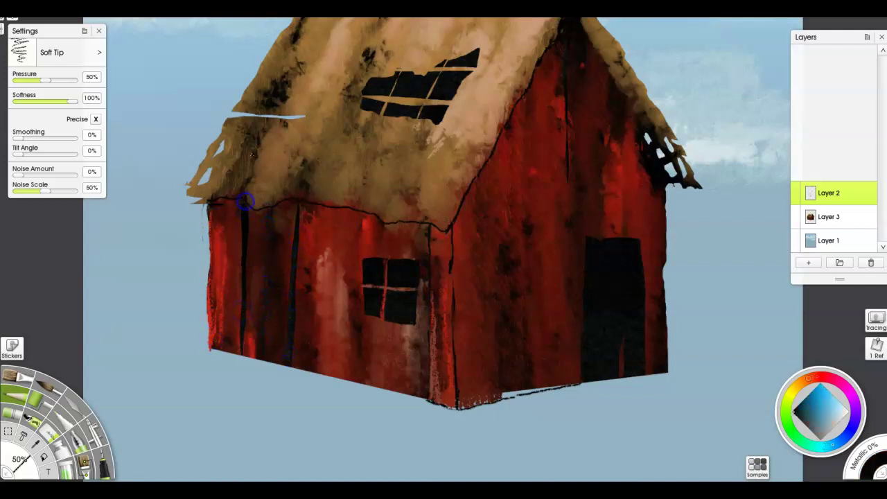
- Fill the remaining gap along the front wall's base with sampled dark red and roughen the bottom edge beside the doorway
left_click(543, 378, "alt")
left_click_drag(573, 386, 503, 398)
left_click_drag(648, 379, 665, 364)
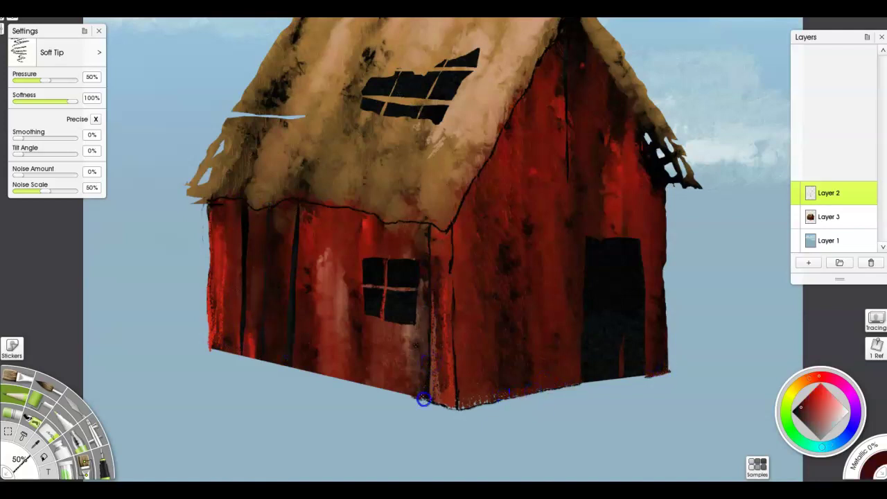
- Roughen the side wall's bottom edge and plank gaps with colours sampled from the adjoining boards
left_click(339, 377, "alt")
left_click(311, 368, "alt")
mouse_move(315, 373)
left_mouse_down()
mouse_move(264, 363)
mouse_move(244, 347)
mouse_move(246, 277)
left_mouse_up()
left_click(248, 345, "alt")
left_click_drag(245, 358, 224, 339)
- Add a black crack at the roof's lower gable edge and soften the corner outline with a sampled brown
left_click(396, 265, "alt")
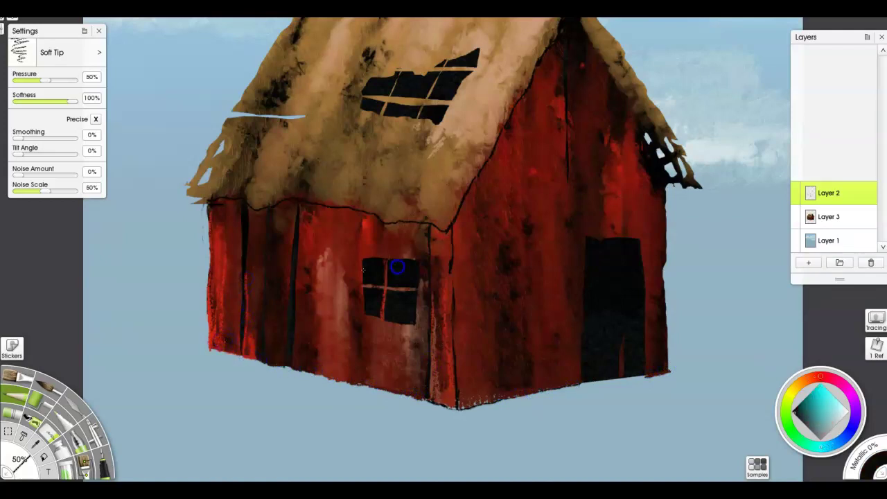
mouse_move(447, 230)
left_mouse_down()
mouse_move(463, 206)
mouse_move(467, 167)
mouse_move(479, 167)
left_mouse_up()
left_click(462, 196, "alt")
mouse_move(463, 196)
left_mouse_down()
mouse_move(475, 177)
mouse_move(447, 169)
mouse_move(452, 223)
left_mouse_up()
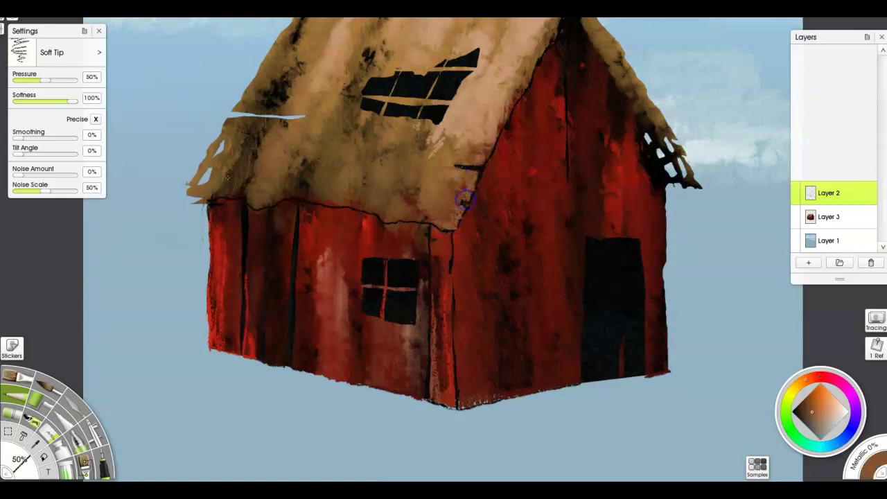
- Sample the light peach tone and touch up the roof's gable edge and the bars of the roof opening
left_click(484, 107, "alt")
mouse_move(501, 133)
left_mouse_down()
mouse_move(511, 100)
mouse_move(485, 141)
left_mouse_up()
mouse_move(426, 115)
left_mouse_down()
mouse_move(357, 113)
mouse_move(395, 81)
mouse_move(430, 90)
mouse_move(421, 108)
mouse_move(442, 64)
mouse_move(412, 98)
left_mouse_up()
- Sample black and draw jagged edges around the roof opening and splinters at the roof's far lower corner
left_click(412, 98, "alt")
mouse_move(464, 53)
left_mouse_down()
mouse_move(425, 76)
mouse_move(368, 83)
mouse_move(364, 113)
left_mouse_up()
left_click_drag(209, 201, 184, 195)
left_click_drag(402, 221, 395, 220)
left_click_drag(339, 300, 330, 367)
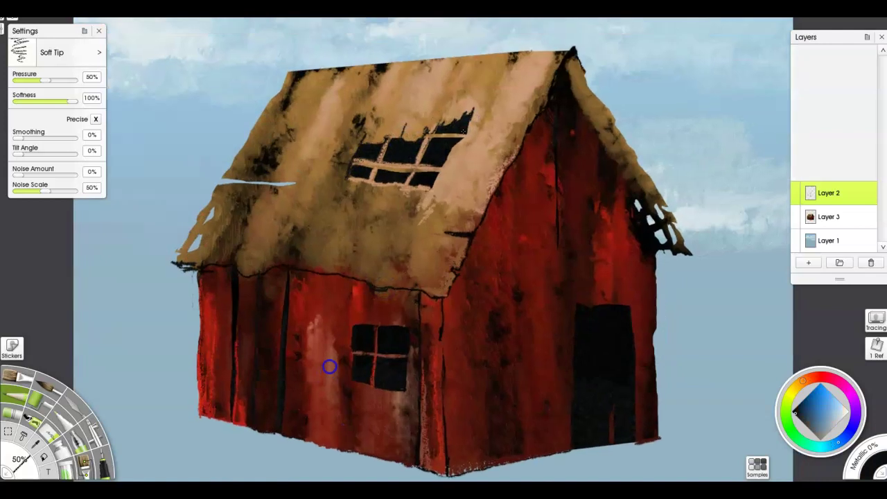
- Roughen the roof ridge and far sloping edge with strokes in sampled roof and sky colours
left_click(568, 48, "alt")
mouse_move(569, 48)
left_mouse_down()
mouse_move(403, 61)
mouse_move(378, 75)
mouse_move(405, 60)
mouse_move(360, 66)
left_mouse_up()
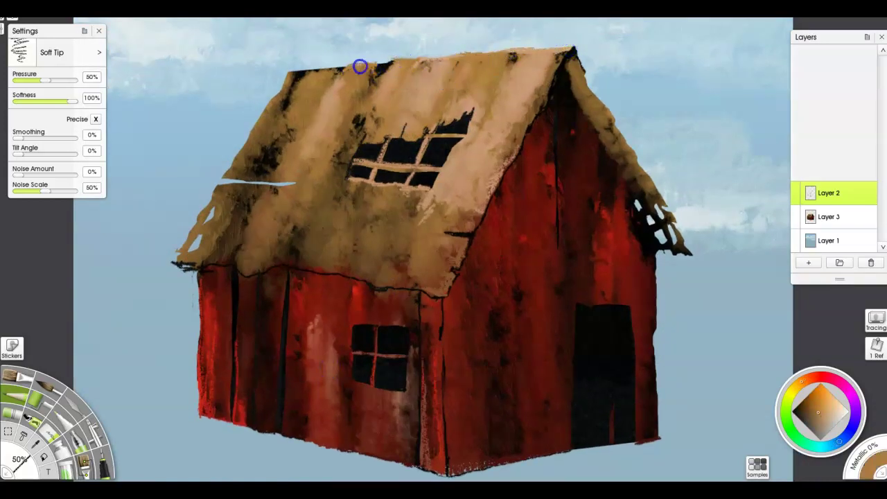
left_click(362, 66, "alt")
left_click_drag(225, 174, 286, 77)
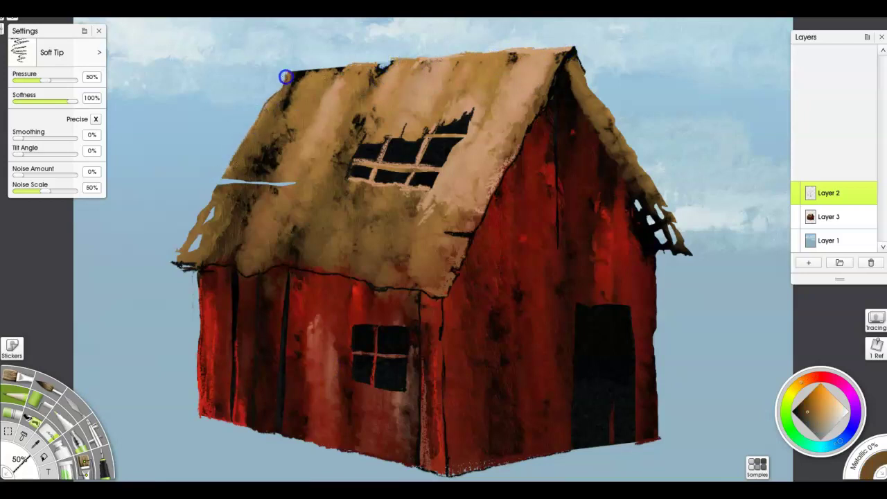
- Sample a near-black and darken the gable's outer edge, the broken rafter ends and the slit in the roof
left_click(576, 95, "alt")
left_click_drag(571, 57, 604, 106)
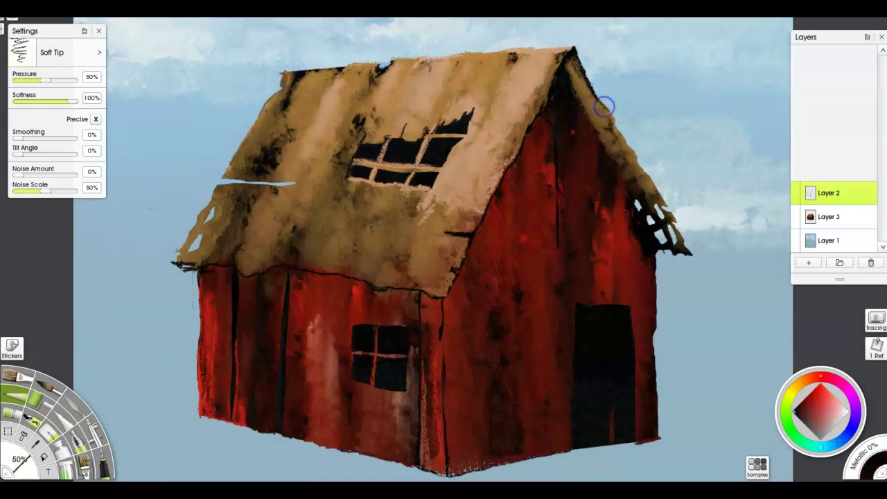
mouse_move(176, 256)
left_mouse_down()
mouse_move(214, 192)
mouse_move(182, 234)
left_mouse_up()
left_click_drag(298, 183, 219, 183)
- Dab sampled tan into the roof's dark patch, and extend the doorway's upper edge with a sampled near-black
left_click(269, 158, "alt")
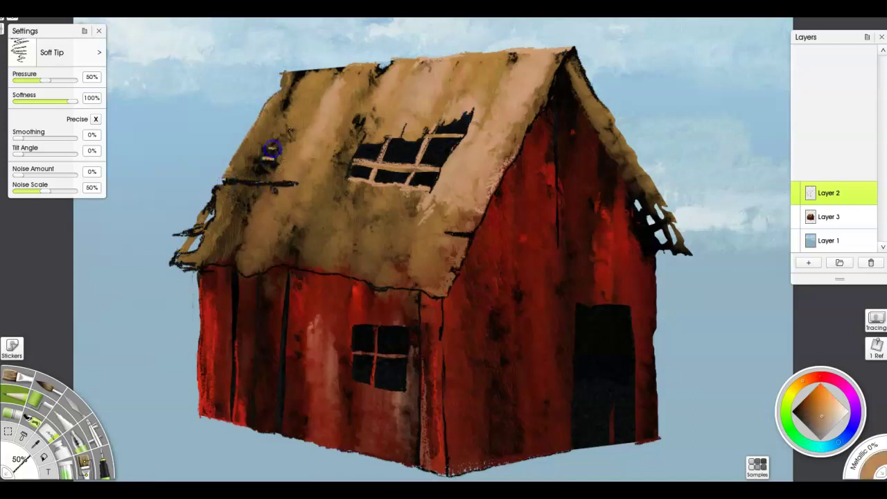
left_click(594, 337, "alt")
left_click_drag(585, 303, 630, 318)
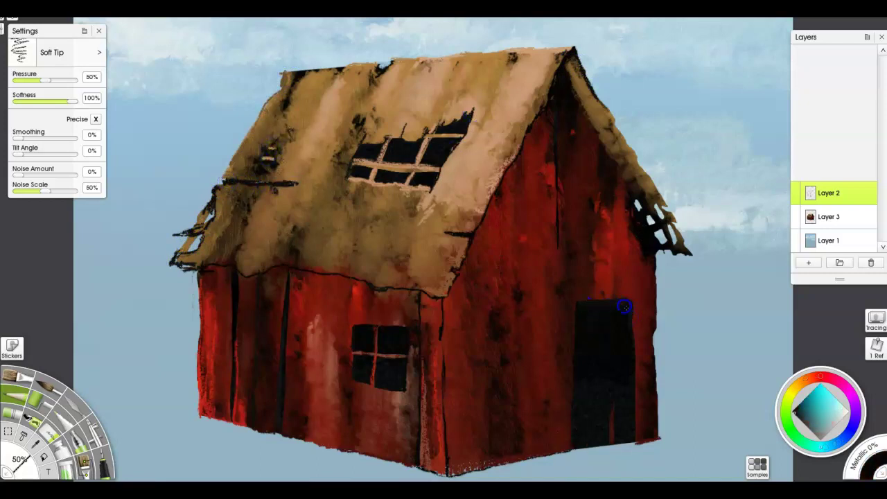
- Sample red and near-black tones around the doorway to roughen its upper edge and draw a dark line down its outer jamb
left_click(610, 286, "alt")
left_click(581, 298, "alt")
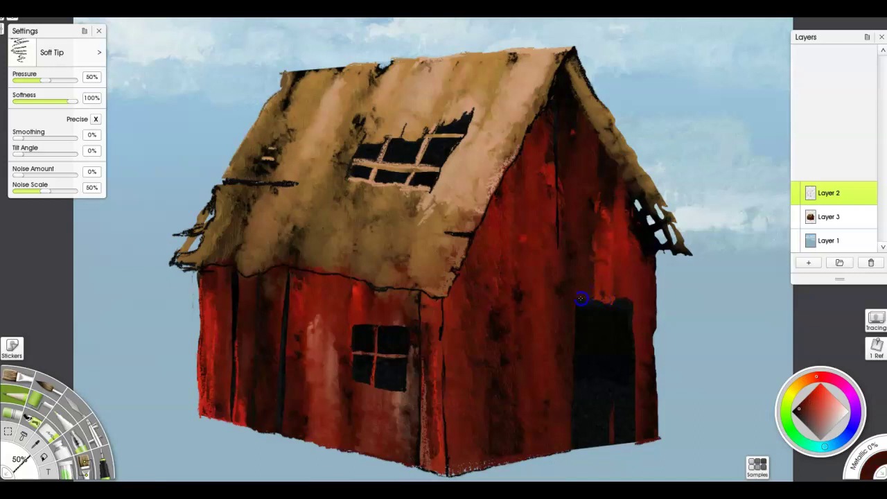
left_click(640, 312, "alt")
left_click_drag(633, 304, 636, 429)
- Sample the wall colour beside the small window, roughen the window's outer edge and streak the boards beneath it
left_click(414, 368, "alt")
left_click_drag(404, 391, 408, 325)
left_click_drag(397, 402, 397, 454)
- Sample a dark wall colour and paint a deep shadow under the front eave with dark streaks down the side wall
left_click(63, 418)
left_click(258, 328, "alt")
mouse_move(201, 273)
left_mouse_down()
mouse_move(293, 274)
mouse_move(443, 298)
mouse_move(427, 318)
mouse_move(308, 277)
mouse_move(201, 280)
left_mouse_up()
left_click(77, 401)
left_click(96, 72)
left_click(17, 72)
left_click_drag(362, 285, 331, 451)
left_click_drag(287, 298, 290, 444)
left_click_drag(250, 309, 260, 439)
- Trim the roof's lower front corner with the eraser, and pencil sampled dark strokes along the sloping edge above the gable wall
key("e")
left_click_drag(459, 318, 448, 301)
key("p")
left_click(448, 290, "alt")
left_click(457, 287, "alt")
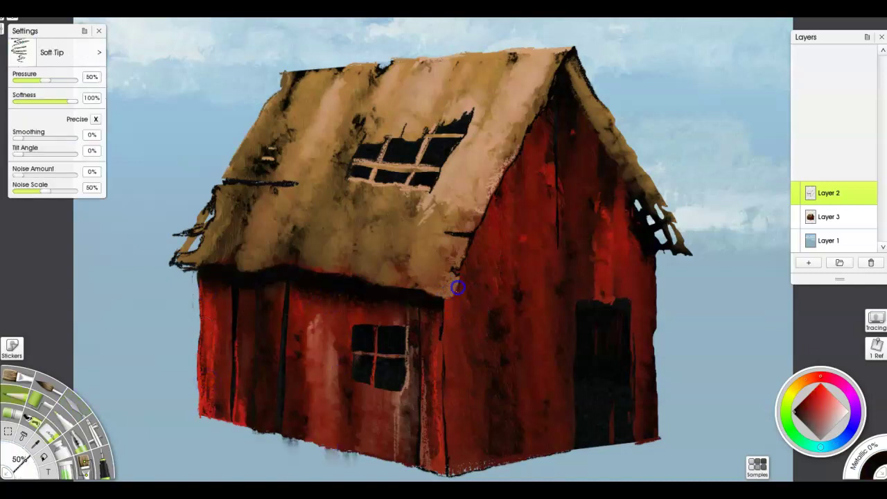
left_click(433, 319, "alt")
mouse_move(448, 303)
left_mouse_down()
mouse_move(458, 295)
mouse_move(459, 270)
left_mouse_up()
left_click_drag(496, 207, 542, 117)
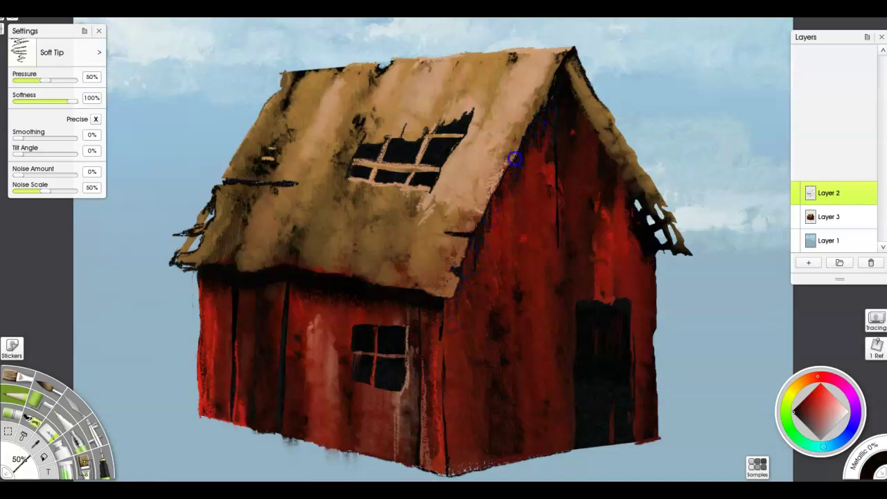
- Draw thin dark vertical plank lines across the gable wall and up to its far eave
left_click_drag(611, 205, 612, 303)
left_click_drag(636, 240, 635, 323)
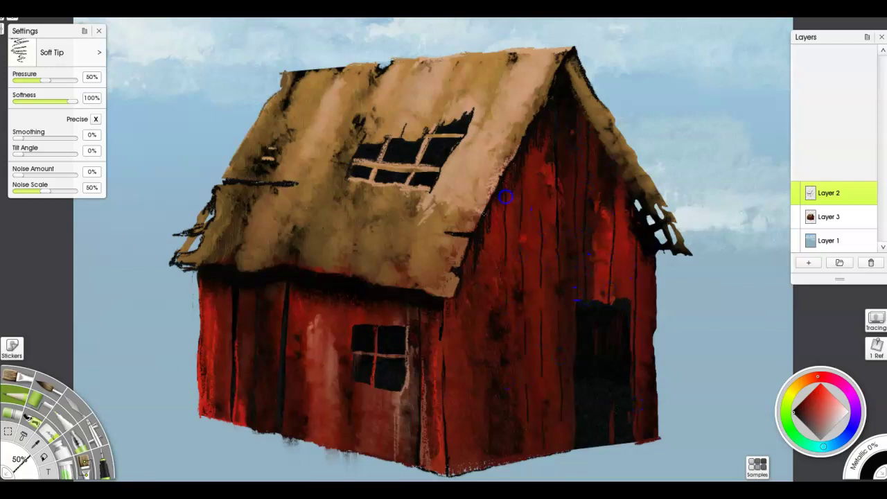
mouse_move(624, 179)
left_mouse_down()
mouse_move(575, 92)
mouse_move(572, 68)
mouse_move(610, 128)
left_mouse_up()
- Sample the dark eave shadow and shade beneath the gable's far roof edge
left_click(63, 419)
left_click(292, 275, "alt")
left_click_drag(587, 88, 611, 147)
key("ctrl+0")
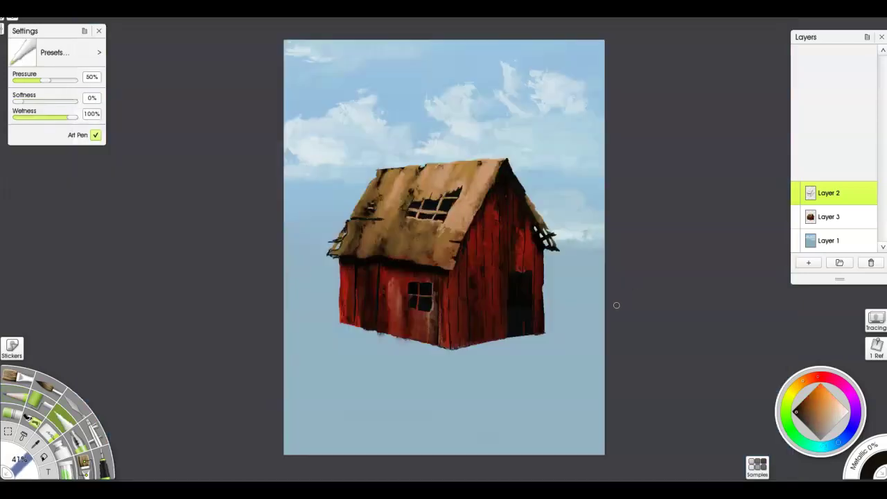
- Merge the detail layer into the barn layer and move the barn toward the canvas's left edge
key("ctrl+e")
key("ctrl+t")
left_click_drag(455, 266, 407, 263)
key("Return")
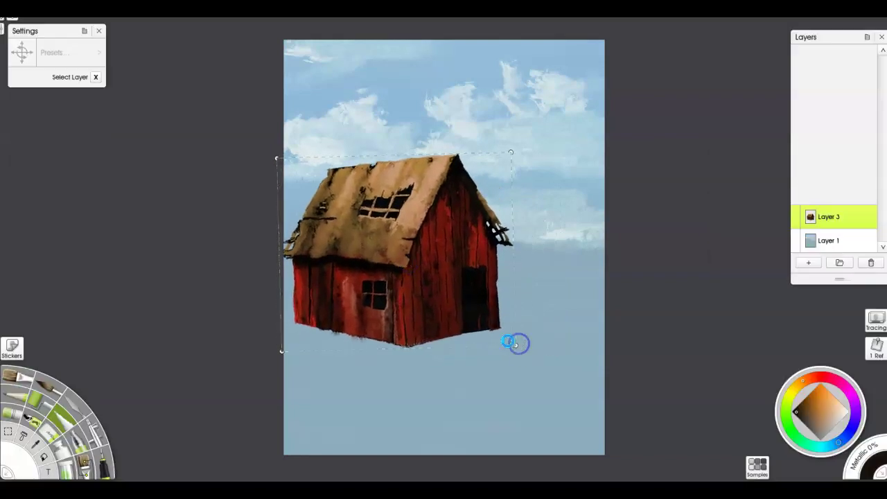
- Add a new layer and use the Impasto Brush to paint green ground with a winding brown path to the barn door
left_click(808, 263)
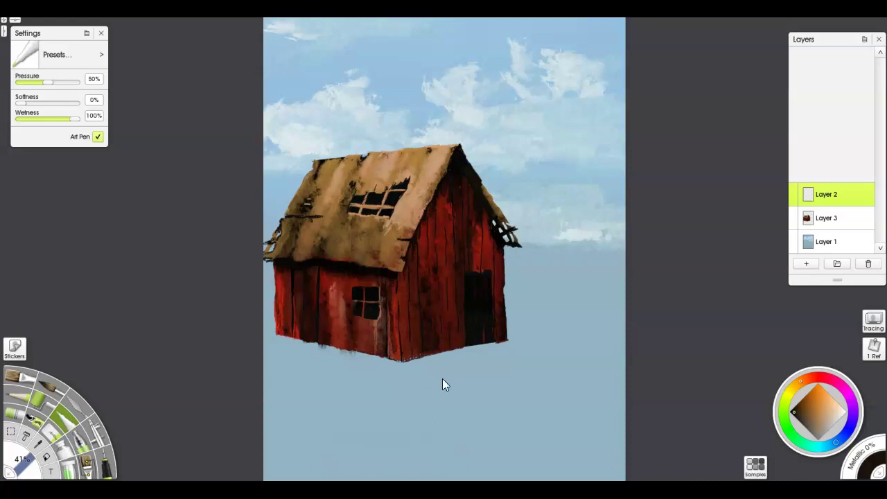
scroll(442, 379, "down", 1)
left_click(62, 435)
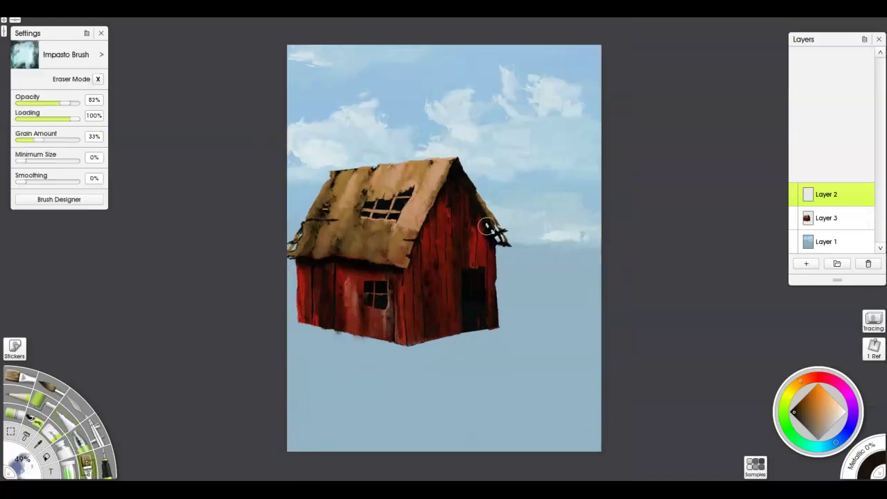
left_click(809, 420)
mouse_move(477, 331)
left_mouse_down()
mouse_move(502, 375)
mouse_move(480, 420)
mouse_move(478, 339)
mouse_move(525, 338)
mouse_move(574, 361)
mouse_move(516, 352)
mouse_move(594, 388)
mouse_move(509, 408)
mouse_move(544, 423)
mouse_move(562, 460)
mouse_move(439, 341)
mouse_move(395, 345)
mouse_move(289, 306)
mouse_move(432, 353)
mouse_move(361, 385)
mouse_move(349, 362)
mouse_move(360, 384)
mouse_move(351, 445)
mouse_move(317, 414)
mouse_move(452, 361)
mouse_move(289, 312)
mouse_move(588, 352)
mouse_move(513, 356)
mouse_move(547, 418)
mouse_move(552, 394)
mouse_move(504, 330)
mouse_move(451, 345)
mouse_move(429, 371)
mouse_move(366, 406)
left_mouse_up()
left_click(473, 385, "alt")
mouse_move(474, 340)
left_mouse_down()
mouse_move(489, 397)
mouse_move(393, 443)
mouse_move(483, 436)
left_mouse_up()
left_click(432, 349, "alt")
left_click_drag(431, 349, 400, 351)
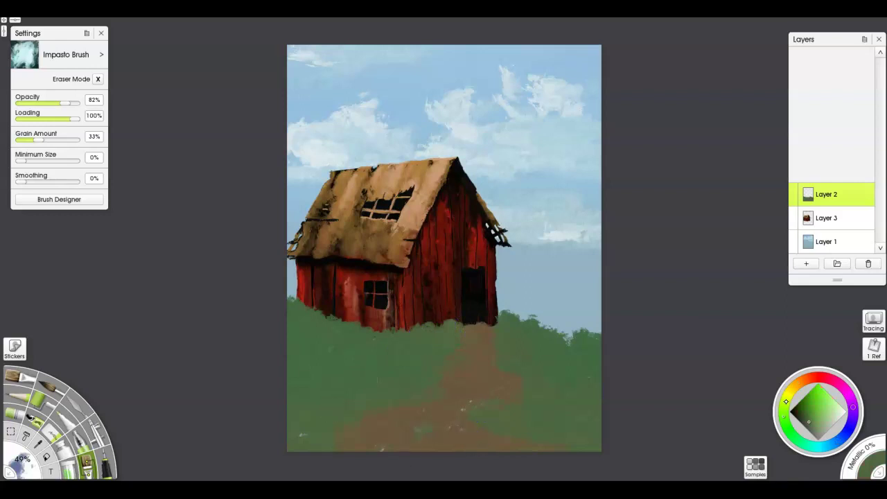
- Paint a bright yellow-green bush in front of the side wall and muted blue-grey bushes on both sides of the door
left_click_drag(809, 421, 816, 404)
mouse_move(305, 326)
left_mouse_down()
mouse_move(286, 308)
mouse_move(278, 344)
mouse_move(325, 339)
mouse_move(290, 355)
mouse_move(327, 360)
mouse_move(358, 332)
left_mouse_up()
left_click(852, 421)
left_click(819, 429)
mouse_move(505, 321)
left_mouse_down()
mouse_move(534, 341)
mouse_move(523, 351)
mouse_move(515, 338)
mouse_move(534, 337)
mouse_move(436, 337)
mouse_move(505, 348)
mouse_move(595, 329)
left_mouse_up()
left_click(515, 337, "alt")
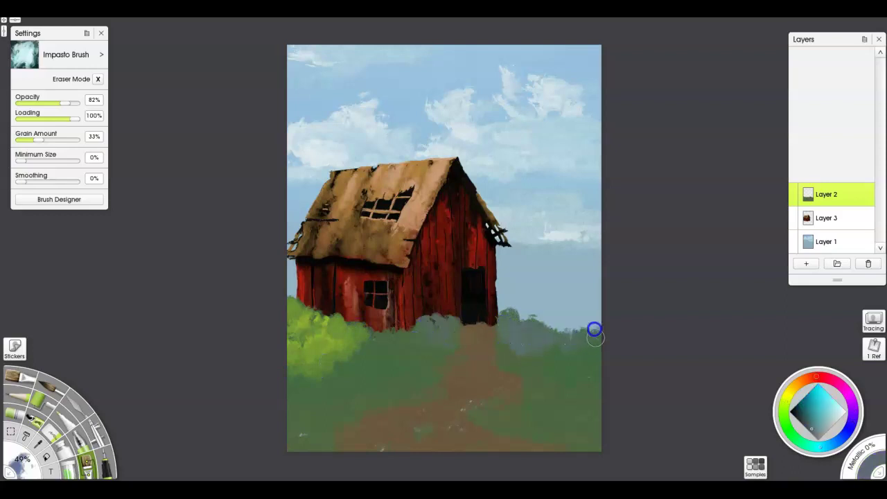
- Extend the sampled light green over both grass slopes and paint sampled dark green over the bushes beside the door
left_click(339, 368, "alt")
left_click_drag(378, 345, 332, 373)
mouse_move(596, 385)
left_mouse_down()
mouse_move(524, 407)
mouse_move(580, 433)
mouse_move(518, 417)
mouse_move(567, 387)
mouse_move(507, 407)
mouse_move(298, 412)
mouse_move(389, 372)
mouse_move(399, 386)
mouse_move(402, 363)
left_mouse_up()
left_click(543, 339, "alt")
mouse_move(586, 343)
left_mouse_down()
mouse_move(523, 338)
mouse_move(578, 355)
mouse_move(524, 364)
mouse_move(431, 331)
mouse_move(450, 325)
mouse_move(419, 331)
left_mouse_up()
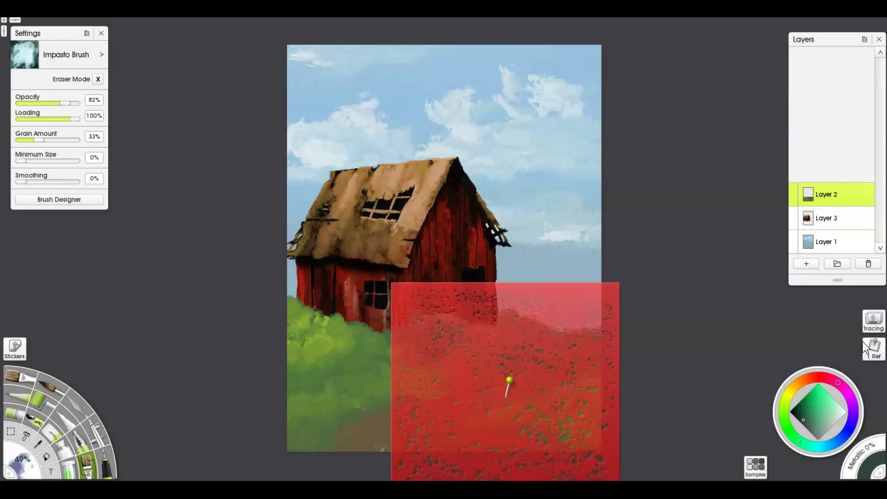
- Add a new layer for the path specks and position the pitted-texture stencil over the scene
mouse_move(471, 410)
left_mouse_down()
mouse_move(318, 396)
mouse_move(392, 388)
left_mouse_up()
left_click(808, 265)
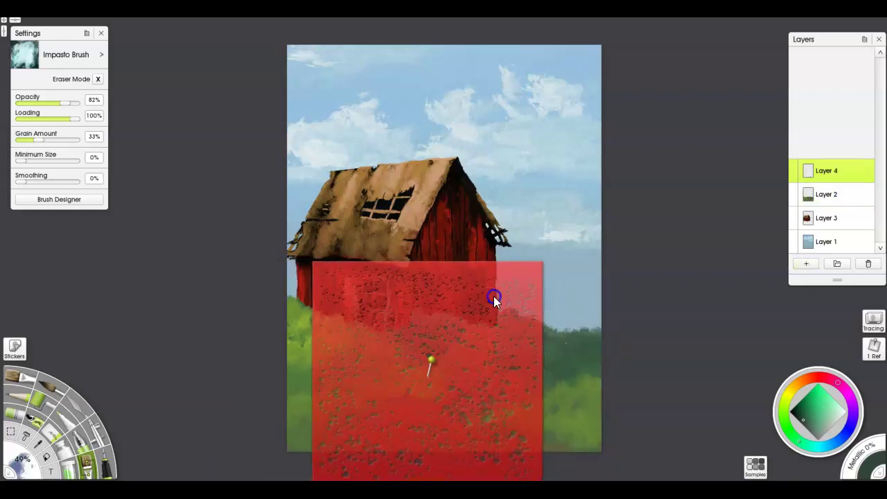
left_click_drag(494, 296, 536, 369)
left_click_drag(536, 369, 547, 301)
left_click_drag(499, 397, 502, 328)
- Paint sampled dark brown specks through the stencil onto the new layer, and remove the stencil
left_click(106, 466)
left_click(444, 446, "alt")
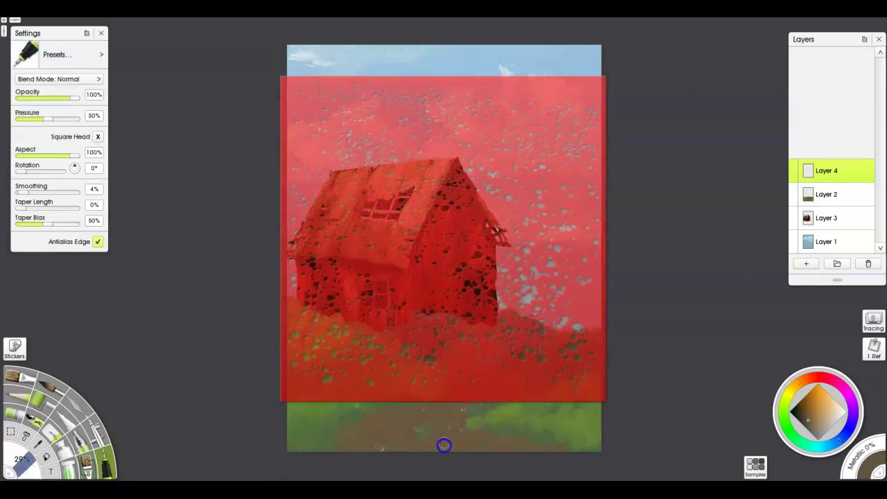
left_click(435, 311, "alt")
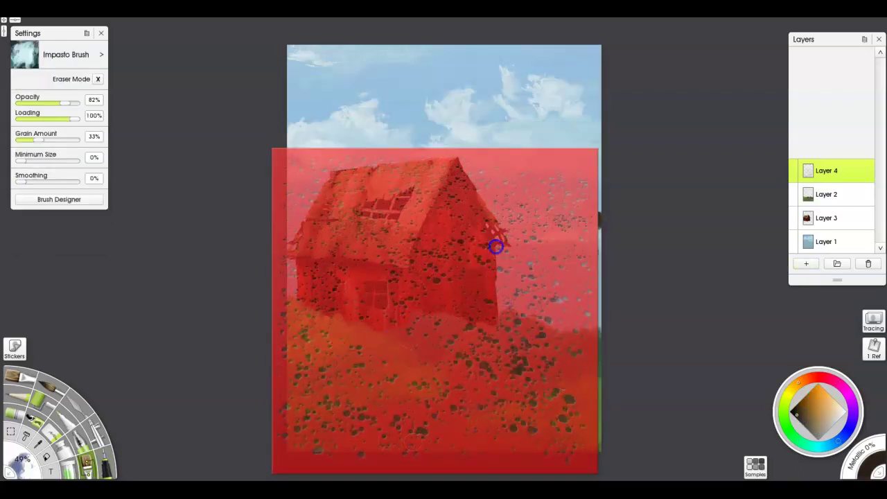
key("e")
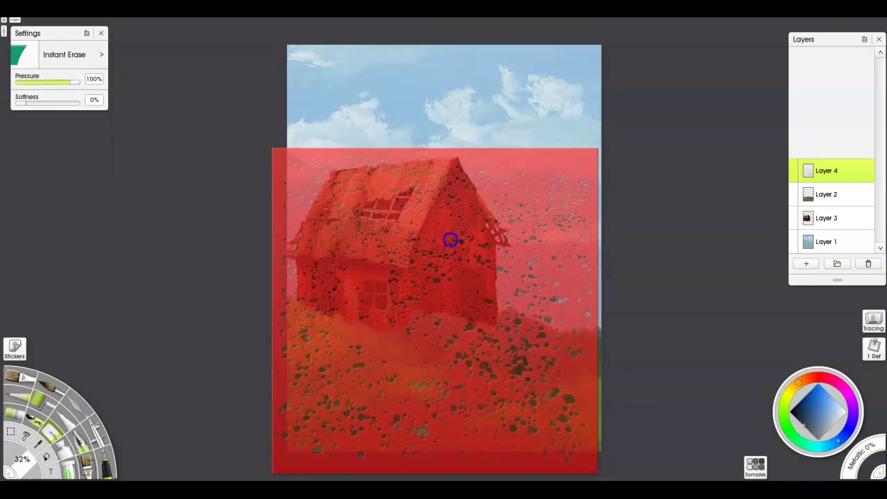
key("o")
right_click(526, 383)
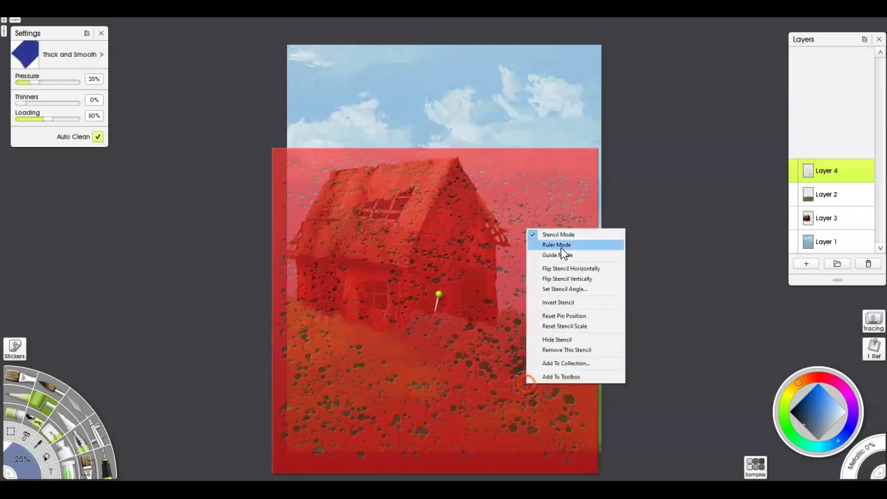
left_click(570, 348)
- Distort the speck layer in perspective so it narrows at the doorway and spreads wide across the foreground
key("ctrl+t")
left_click_drag(595, 182, 499, 316)
left_click_drag(287, 182, 466, 329)
left_click_drag(286, 452, 300, 453)
left_click_drag(498, 328, 498, 320)
left_click_drag(595, 452, 789, 460)
left_click_drag(299, 453, 241, 456)
left_click_drag(466, 328, 470, 322)
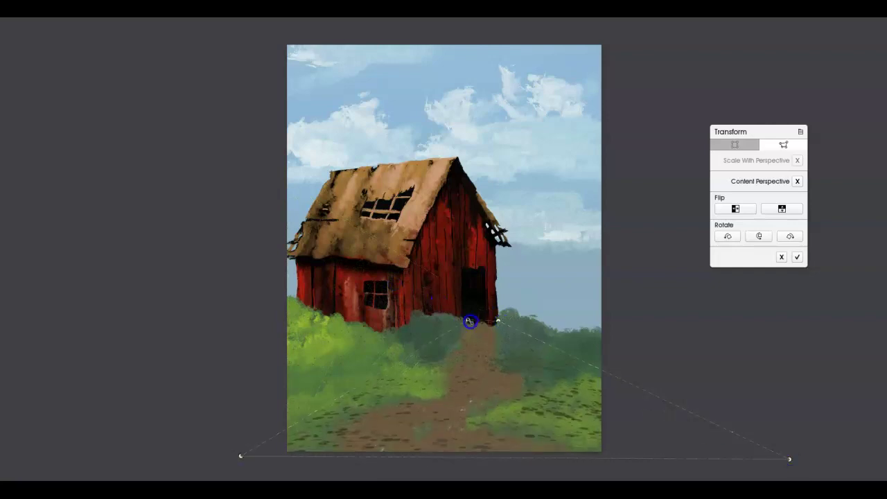
key("Return")
- Transform the speck layer once more to fit the path, and erase the specks lying on the grass
key("ctrl+t")
left_click_drag(601, 384, 557, 397)
key("Return")
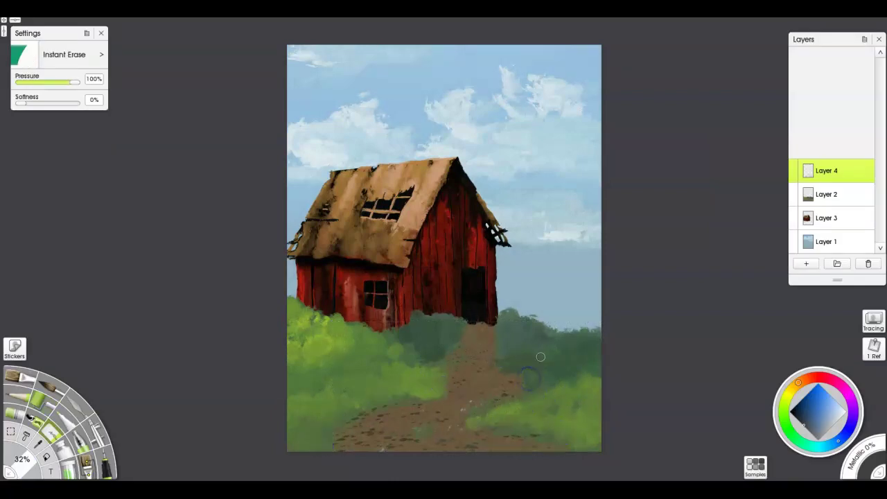
- Paint pale tan highlights along the middle and foreground of the path on Layer 2 with the Impasto Brush
left_click(832, 195)
left_click(793, 389)
left_click(818, 418)
left_click(87, 464)
left_click_drag(487, 420, 448, 435)
mouse_move(479, 399)
left_mouse_down()
mouse_move(501, 374)
mouse_move(516, 378)
mouse_move(467, 398)
mouse_move(446, 391)
mouse_move(491, 438)
mouse_move(375, 426)
mouse_move(439, 407)
left_mouse_up()
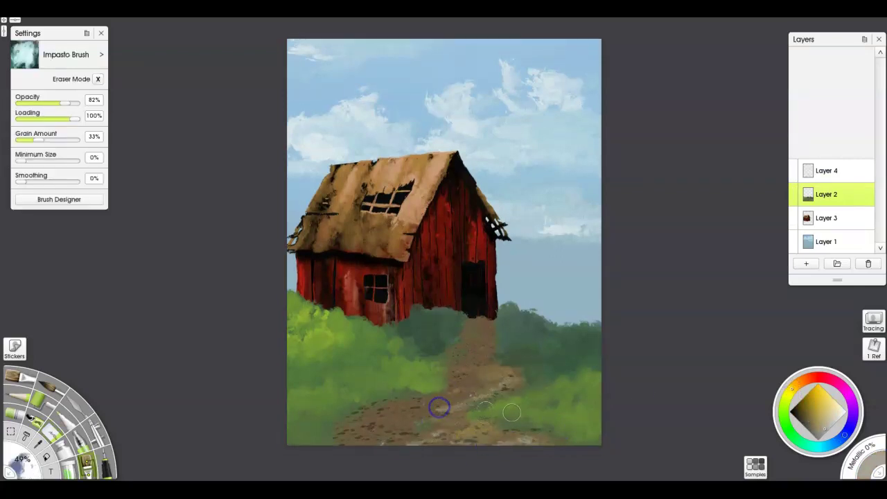
- Pick a dark greyish blue and shade the path's lower edge and the stretch near the barn door
left_click(845, 436)
left_click(807, 426)
left_click_drag(354, 427, 334, 426)
mouse_move(477, 350)
left_mouse_down()
mouse_move(451, 343)
mouse_move(513, 328)
left_mouse_up()
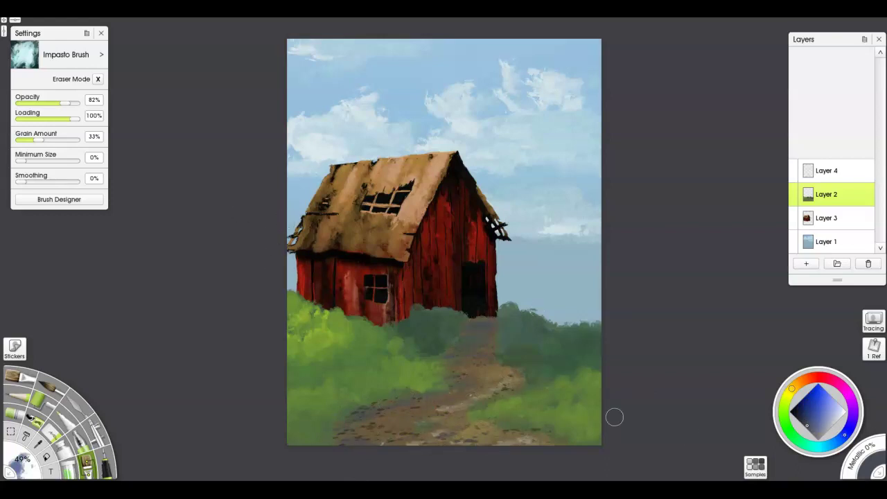
- Dab yellow-green highlights onto the grass mound to the right of the path
left_click_drag(795, 384, 784, 406)
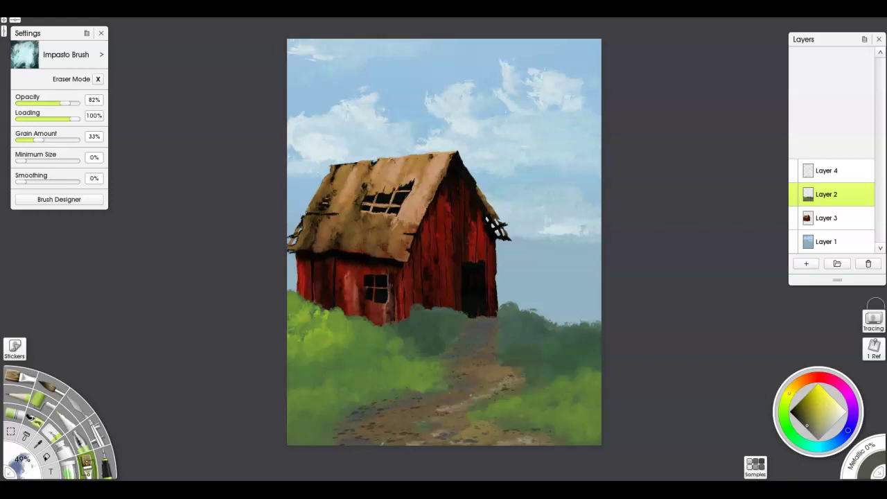
mouse_move(548, 390)
left_mouse_down()
mouse_move(583, 376)
mouse_move(533, 392)
mouse_move(598, 415)
left_mouse_up()
left_click(822, 447)
left_click(825, 411)
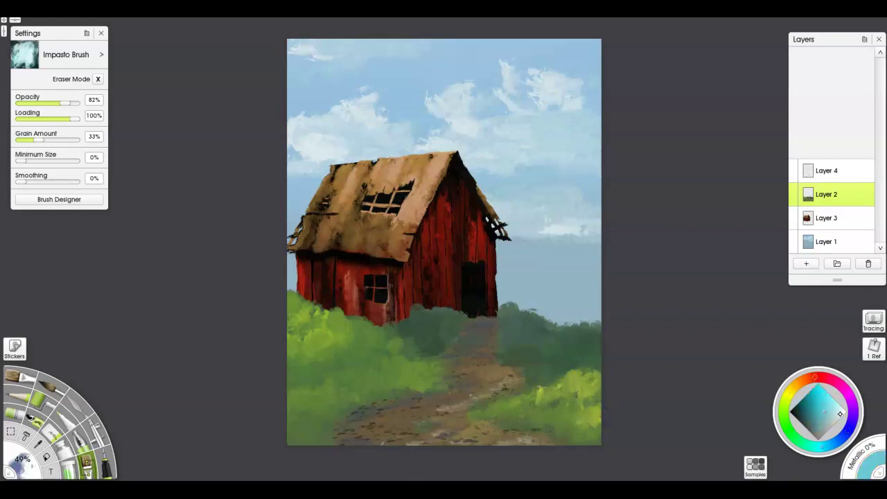
- Sample the bush green, darken it and paint deep shadowed foliage over the bushes on both sides of the door
left_click(547, 353, "alt")
left_click(798, 412)
mouse_move(557, 341)
left_mouse_down()
mouse_move(519, 335)
mouse_move(531, 335)
left_mouse_up()
mouse_move(460, 315)
left_mouse_down()
mouse_move(422, 314)
mouse_move(448, 319)
mouse_move(430, 307)
mouse_move(420, 323)
mouse_move(439, 340)
mouse_move(391, 315)
mouse_move(564, 355)
mouse_move(547, 330)
mouse_move(589, 335)
mouse_move(581, 327)
left_mouse_up()
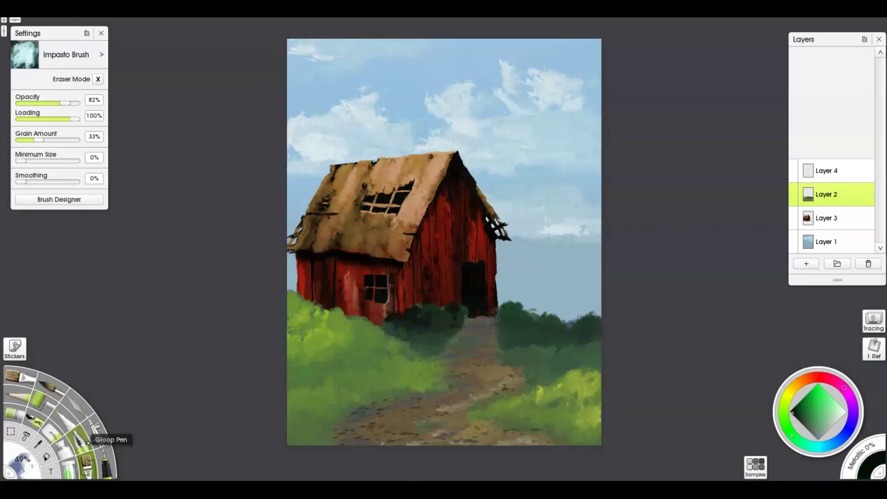
- Draw fine sampled dark green grass blades over the bushes beside the door with the ink pen
left_click(106, 461)
left_click_drag(407, 286, 396, 287)
left_click(444, 331, "alt")
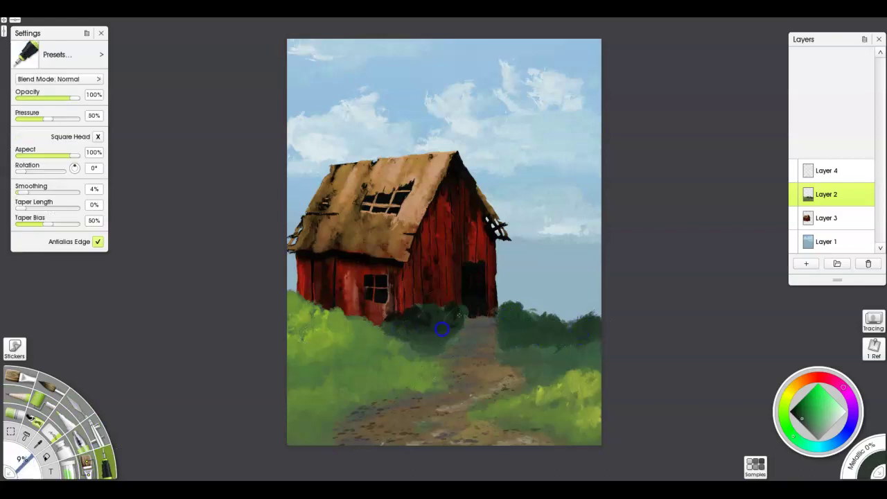
left_click(521, 323, "alt")
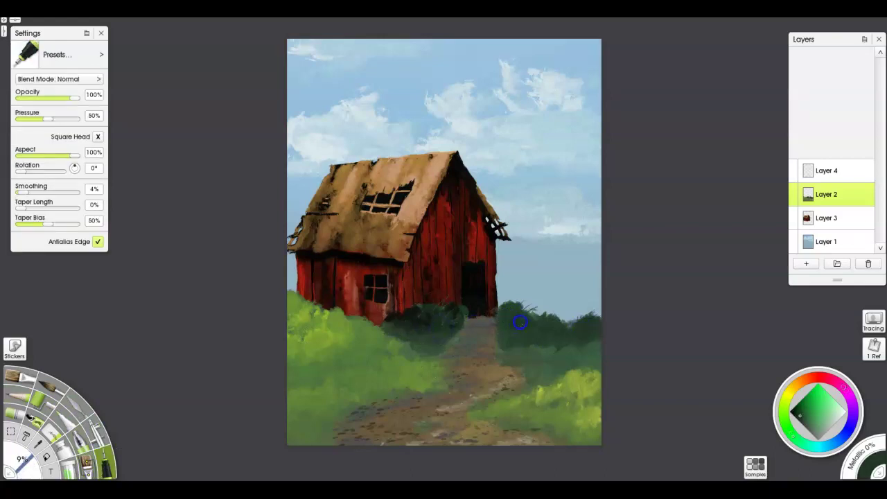
- Sample greens from the left slope and draw grass blades rising from its crest against the barn wall
left_click(345, 365, "alt")
left_click(342, 333, "alt")
mouse_move(337, 309)
left_mouse_down()
mouse_move(341, 296)
mouse_move(298, 271)
left_mouse_up()
left_click_drag(298, 298, 293, 282)
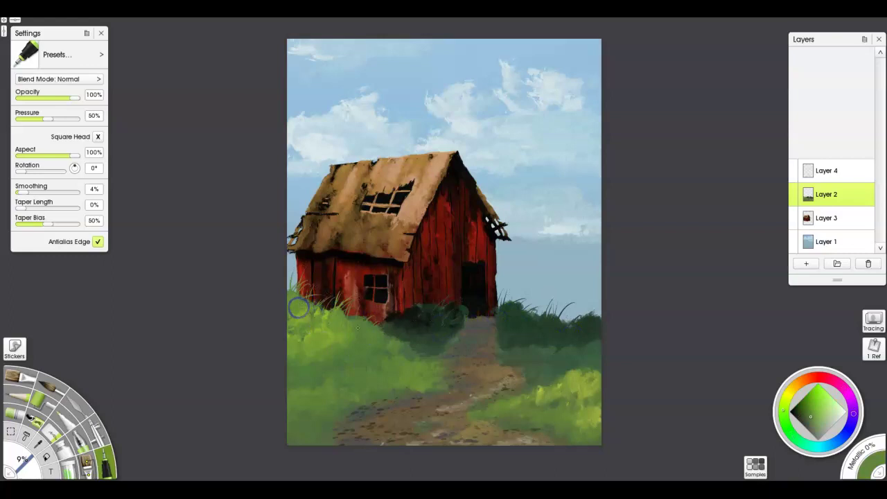
- Choose the Grass 4 nature stamp preset and spray grass texture over the slopes and bushes in sampled greens
left_click(32, 418)
left_click(61, 55)
scroll(165, 336, "down", 8)
scroll(185, 313, "up", 6)
left_click(183, 313)
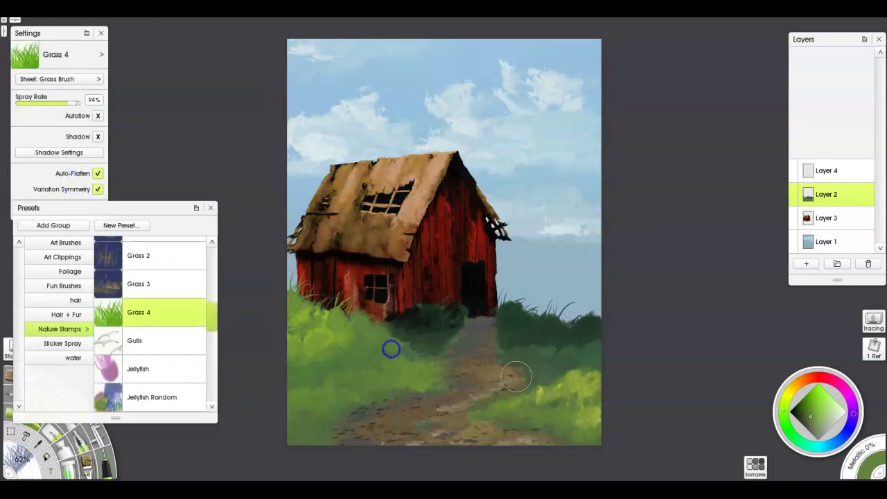
left_click(570, 369, "alt")
left_click(555, 340, "alt")
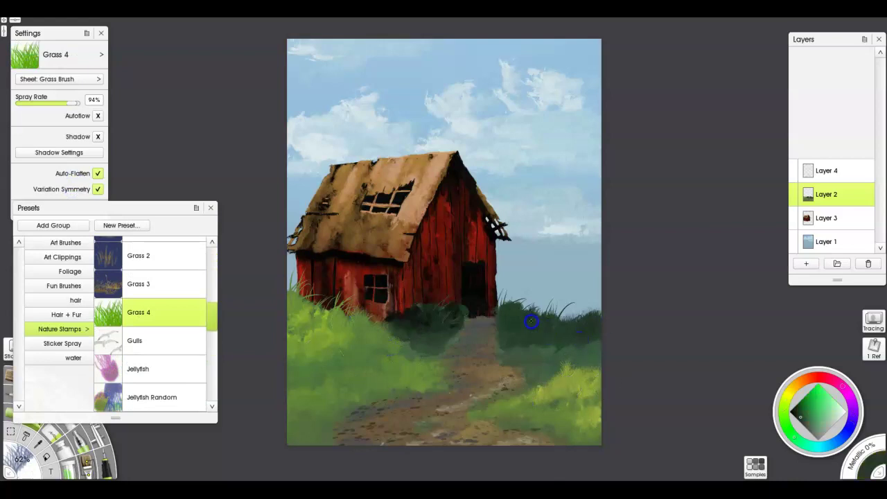
left_click(381, 372, "alt")
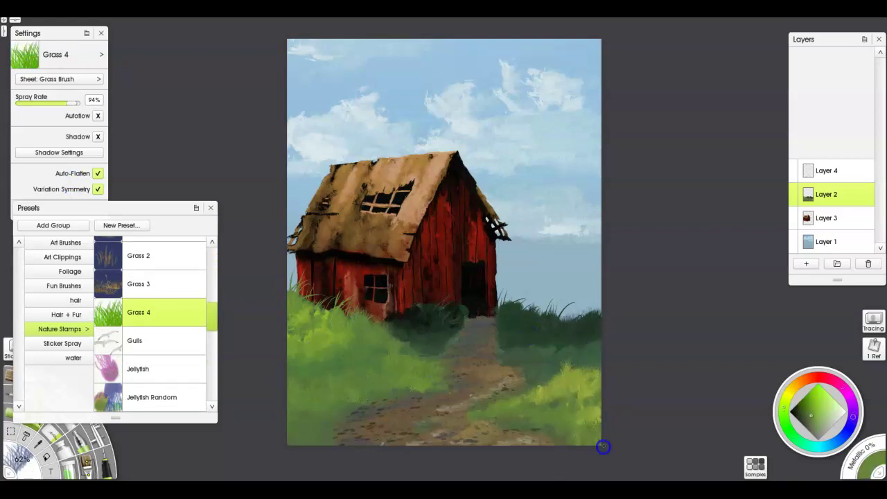
- Return to the ink pen and draw more grass blades across the dark bushes in greens sampled around them
left_click(106, 463)
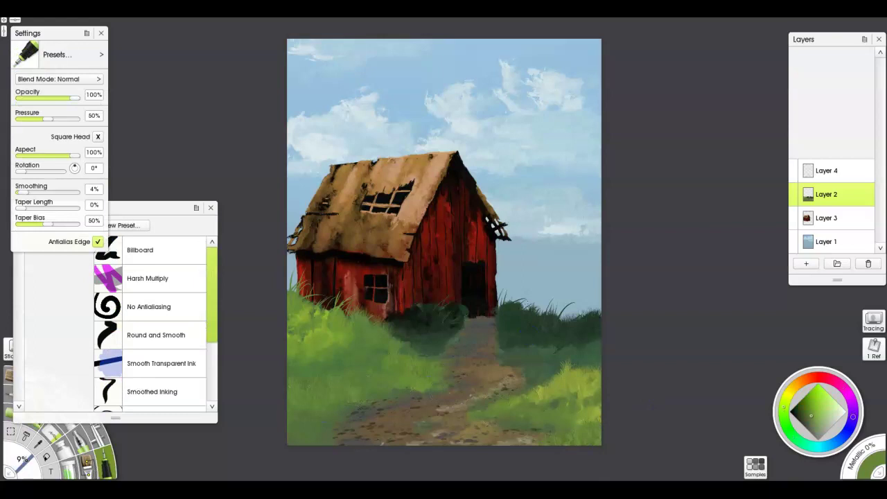
left_click(546, 355, "alt")
left_click(416, 315, "alt")
left_click(434, 342, "alt")
left_click_drag(431, 332, 448, 320)
left_click(424, 350, "alt")
left_click(414, 330, "alt")
- Sample light greens and draw tall grass blades along the path side of the right-hand mound
left_click(565, 375, "alt")
mouse_move(555, 381)
left_mouse_down()
mouse_move(584, 351)
mouse_move(556, 362)
left_mouse_up()
left_click_drag(521, 394, 516, 369)
left_click(521, 406, "alt")
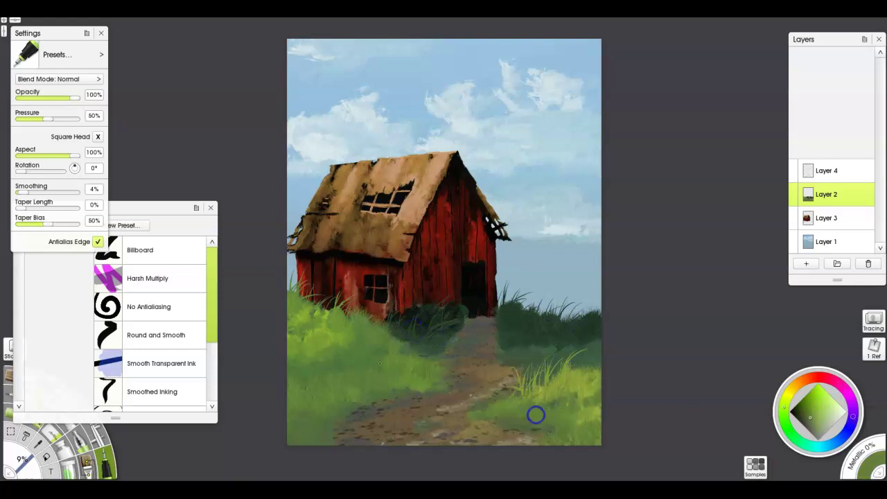
- Sample darker greens and draw grass blades in the lower-left foreground beside the path
left_click(323, 429, "alt")
left_click(331, 432, "alt")
left_click_drag(309, 432, 321, 416)
left_click(333, 423, "alt")
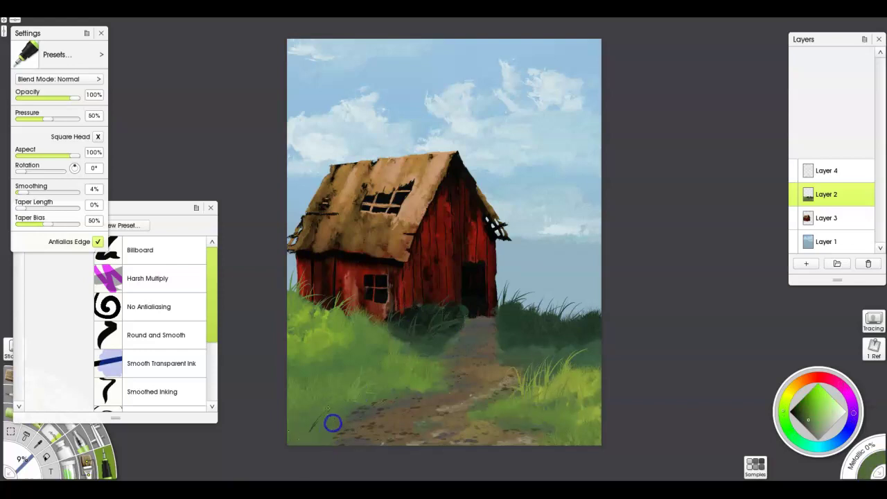
left_click(309, 439, "alt")
- Draw more sampled green blades on the right-hand mound's crest and along the left slope near the path
left_click(506, 407, "alt")
left_click_drag(578, 372, 597, 352)
left_click(517, 383, "alt")
left_click(406, 385, "alt")
left_click(406, 371, "alt")
left_click_drag(405, 375, 415, 357)
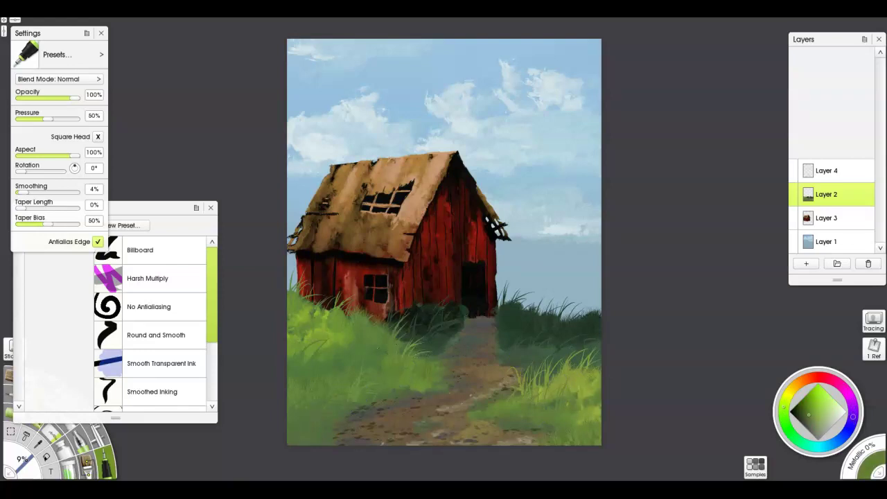
- Switch to the custom brush with the Particles Snow texture preset and choose a light blue paint colour
left_click(84, 466)
left_click_drag(138, 212, 192, 212)
left_click(130, 317)
scroll(130, 318, "down", 4)
left_click(124, 329)
left_click(123, 344)
scroll(220, 309, "down", 4)
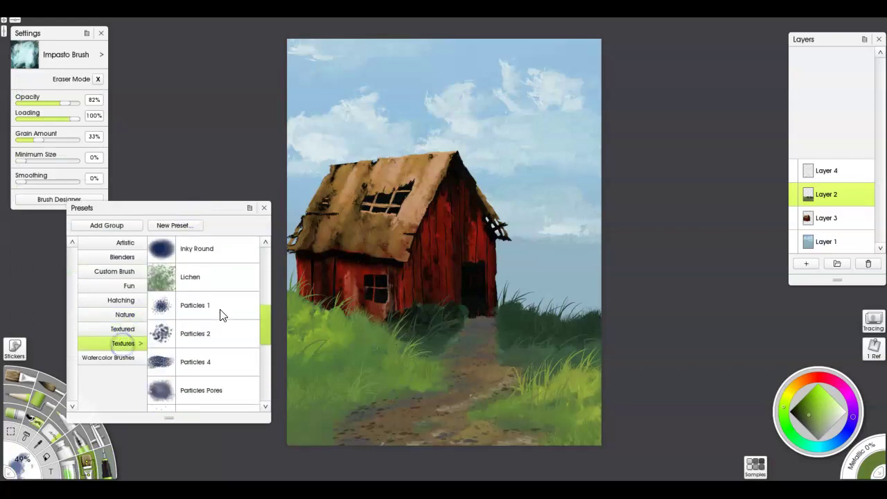
scroll(215, 319, "down", 3)
left_click(210, 326)
left_click(829, 447)
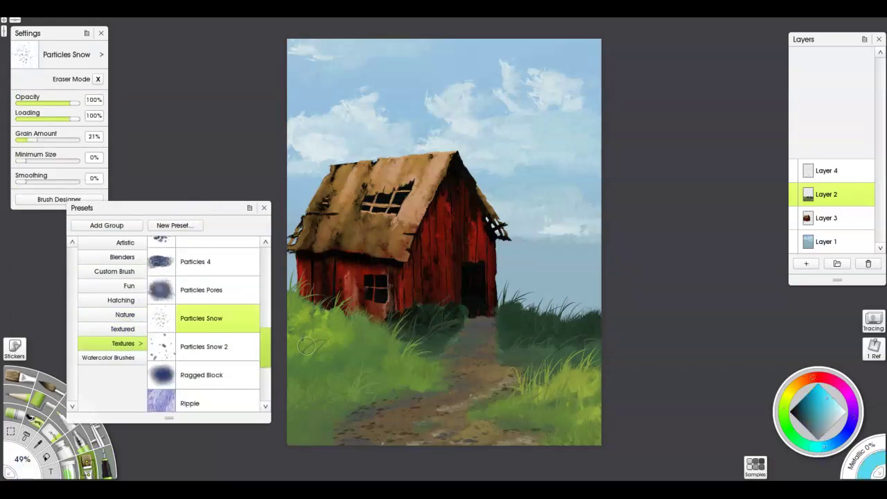
- Scatter light blue and red flower specks over the grass and bushes with the Particles Snow 2 preset
scroll(384, 393, "up", 4)
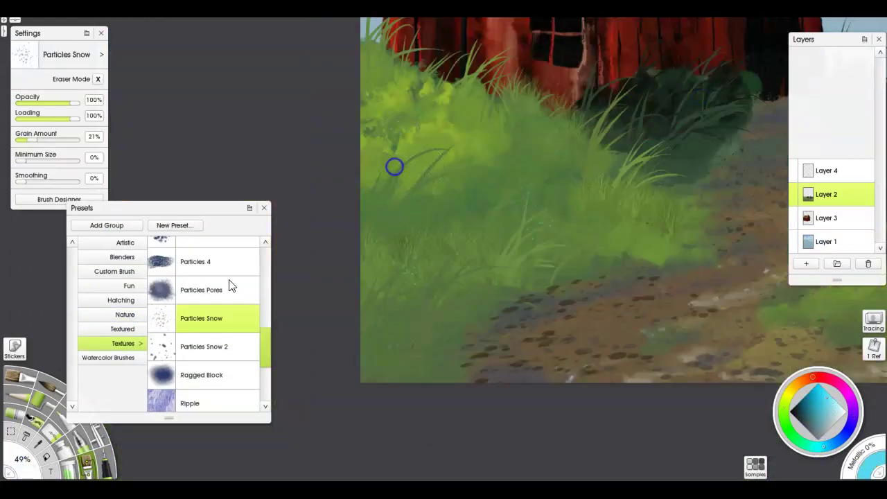
left_click(204, 347)
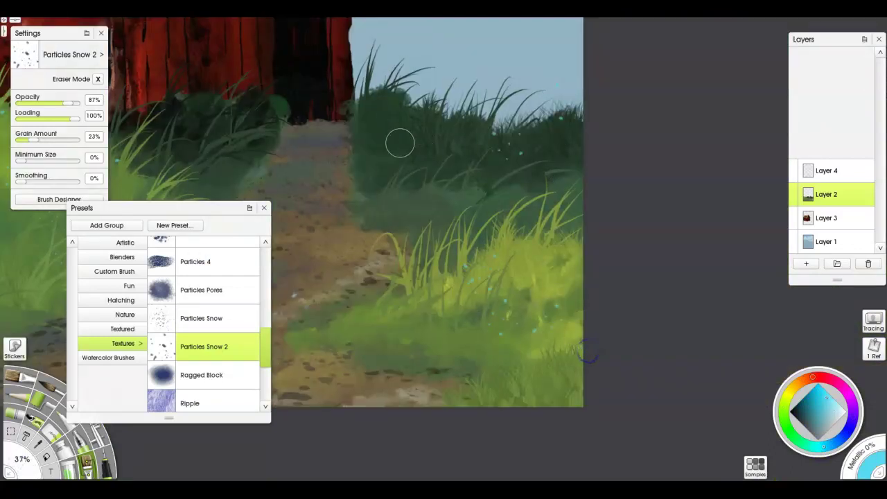
left_click(823, 386)
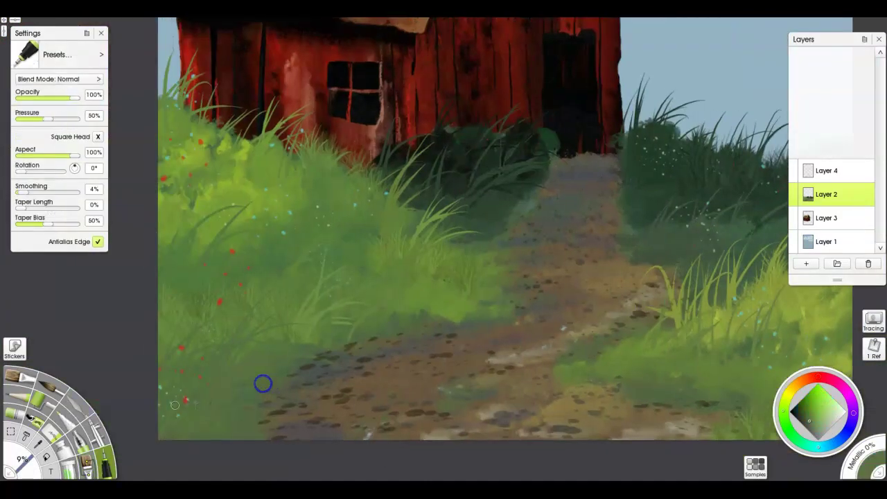
- Return to the ink pen and draw grass blades in sampled greens on both mounds and above the right-hand bushes
left_click(214, 320, "alt")
left_click_drag(231, 183, 224, 156)
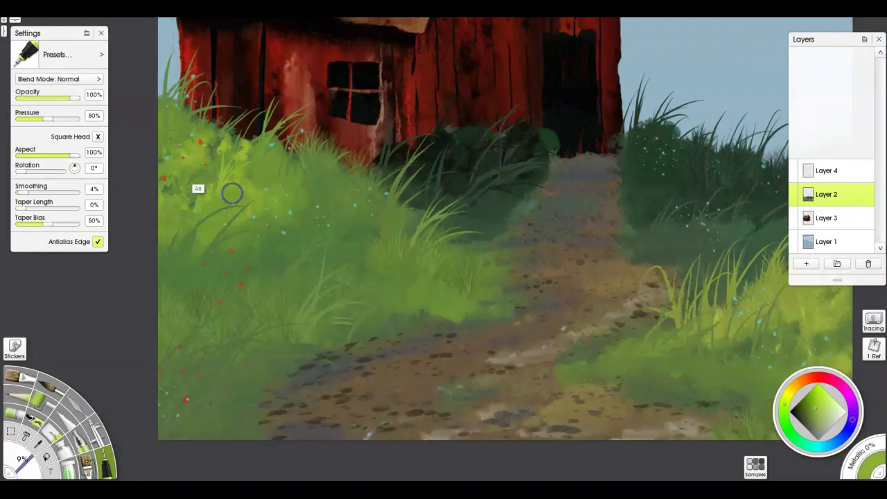
left_click_drag(609, 270, 271, 257)
left_click(469, 392, "alt")
left_click_drag(463, 373, 467, 323)
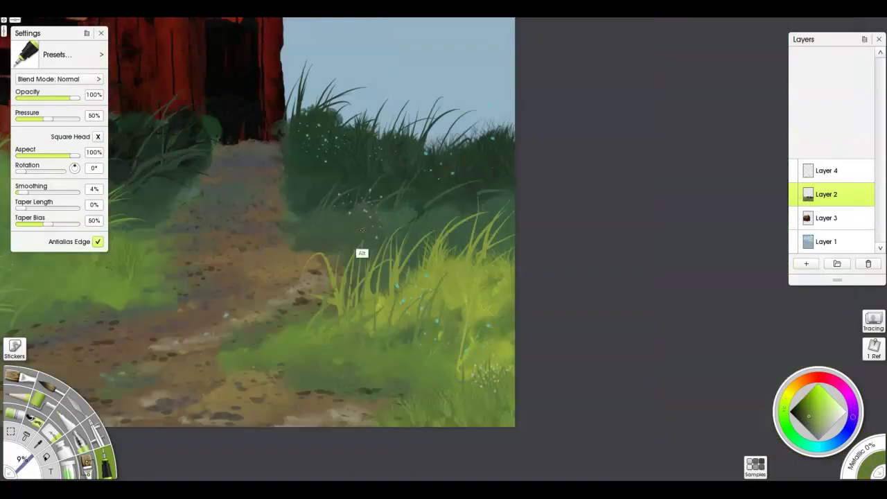
left_click(321, 170, "alt")
left_click_drag(492, 132, 492, 102)
- Sample greens and draw short blades where the left-hand mound meets the foot of the barn wall
mouse_move(438, 289)
left_mouse_down()
mouse_move(552, 354)
mouse_move(725, 479)
left_mouse_up()
left_click(408, 342, "alt")
left_click(325, 366, "alt")
mouse_move(347, 338)
left_mouse_down()
mouse_move(348, 327)
mouse_move(289, 313)
left_mouse_up()
left_click_drag(300, 321, 271, 304)
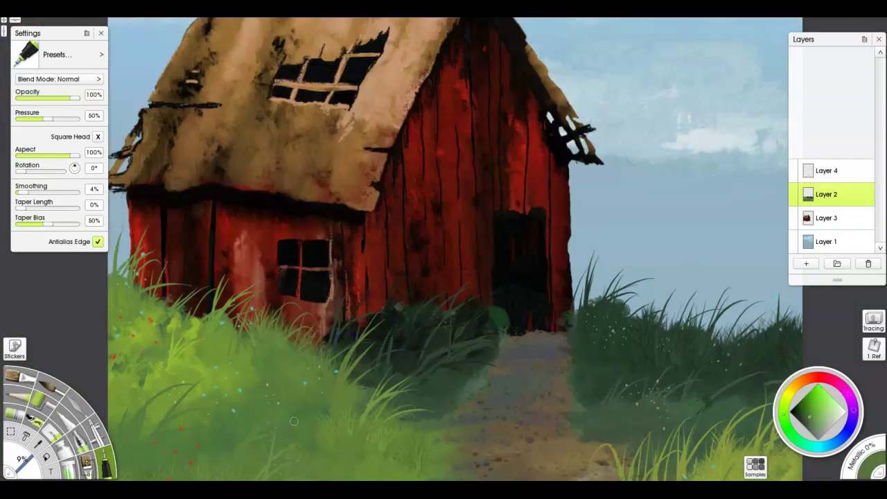
scroll(294, 421, "down", 5)
scroll(294, 421, "left", 2)
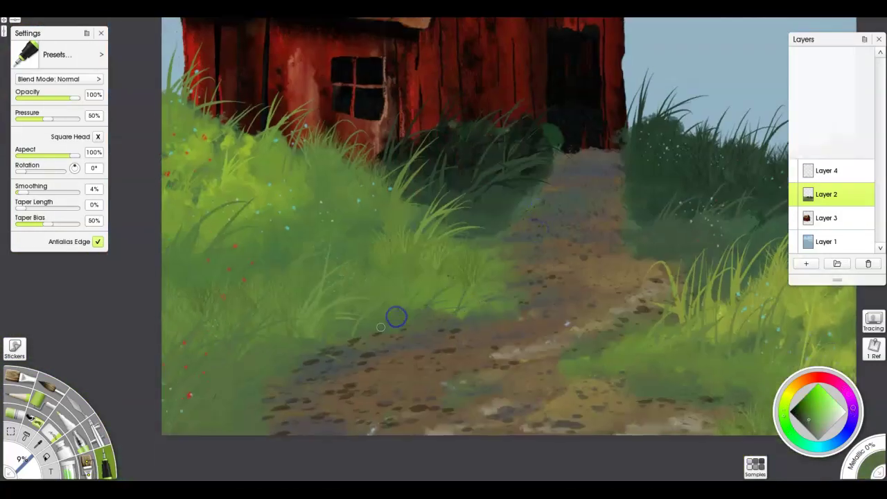
- Add a new layer above Layer 4 and draw sampled green blades at the lower-left edge of the path
scroll(206, 380, "right", 3)
mouse_move(829, 171)
left_mouse_down()
mouse_move(836, 206)
mouse_move(841, 163)
left_mouse_up()
left_click(809, 263)
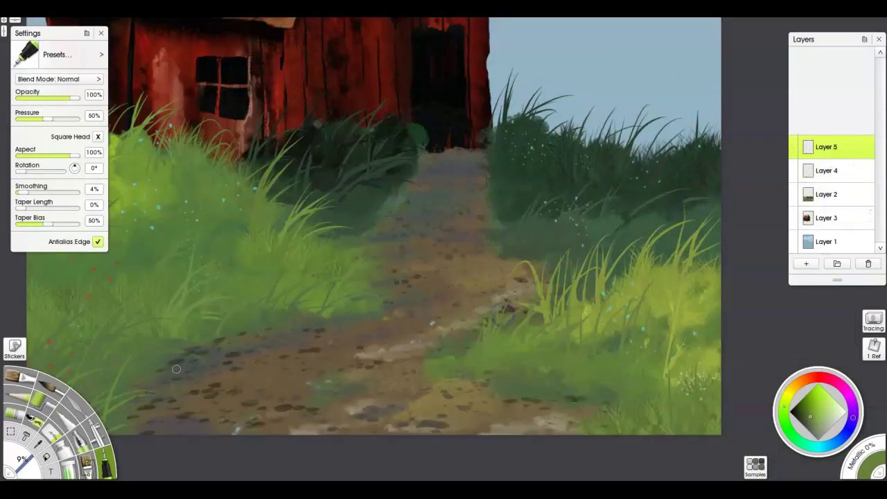
left_click(177, 368, "alt")
left_click_drag(162, 356, 167, 353)
left_click_drag(240, 386, 435, 360)
- Choose a dark green and draw long curved grass blades in both lower corners of the foreground
left_click(798, 415)
left_click_drag(284, 407, 327, 362)
left_click_drag(257, 406, 315, 299)
left_click_drag(290, 407, 371, 305)
mouse_move(436, 414)
left_mouse_down()
mouse_move(247, 376)
mouse_move(218, 381)
left_mouse_up()
left_click_drag(670, 376, 645, 268)
mouse_move(559, 423)
left_mouse_down()
mouse_move(645, 371)
mouse_move(675, 229)
left_mouse_up()
left_click_drag(657, 388, 683, 233)
left_click_drag(368, 144, 436, 287)
- Sample nearby colours and add small dabs and short strokes around the path and the surrounding bushes
left_click(434, 288, "alt")
left_click(577, 313, "alt")
left_click(523, 258, "alt")
left_click(493, 233)
left_click(510, 235)
left_click(516, 367, "alt")
left_click(511, 350)
left_click(504, 394)
left_click(440, 413)
left_click(388, 440)
mouse_move(387, 440)
left_mouse_down()
mouse_move(462, 408)
mouse_move(480, 331)
left_mouse_up()
- Sample further tones and add more fine grass strokes beside the path and in the foreground corners
left_click(576, 303, "alt")
left_click_drag(586, 303, 544, 303)
left_click(379, 339, "alt")
left_click_drag(403, 340, 468, 339)
left_click(716, 115, "alt")
left_click_drag(691, 345, 674, 284)
left_click_drag(185, 289, 260, 236)
left_click_drag(288, 347, 335, 332)
left_click_drag(735, 74, 513, 315)
key("ctrl+0")
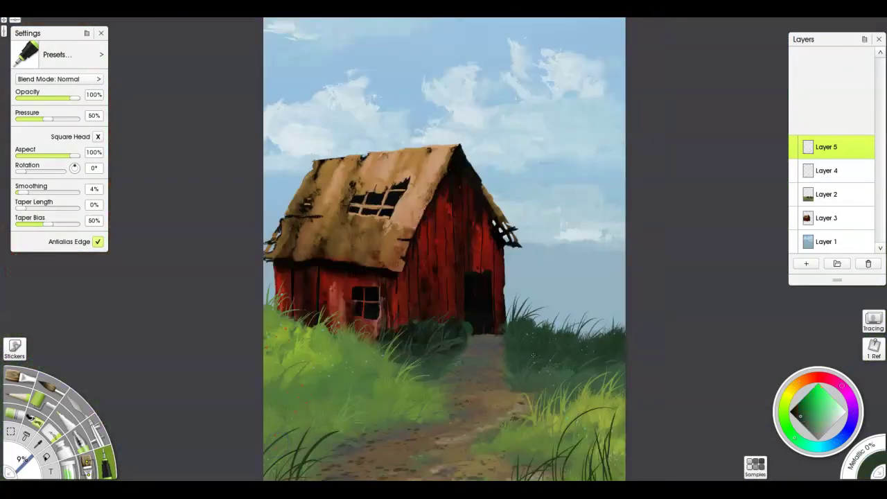
- Add a new layer directly above the sky's Layer 1 and load the Vertical Trees custom brush preset
left_click(826, 242)
left_click(807, 264)
left_click(87, 465)
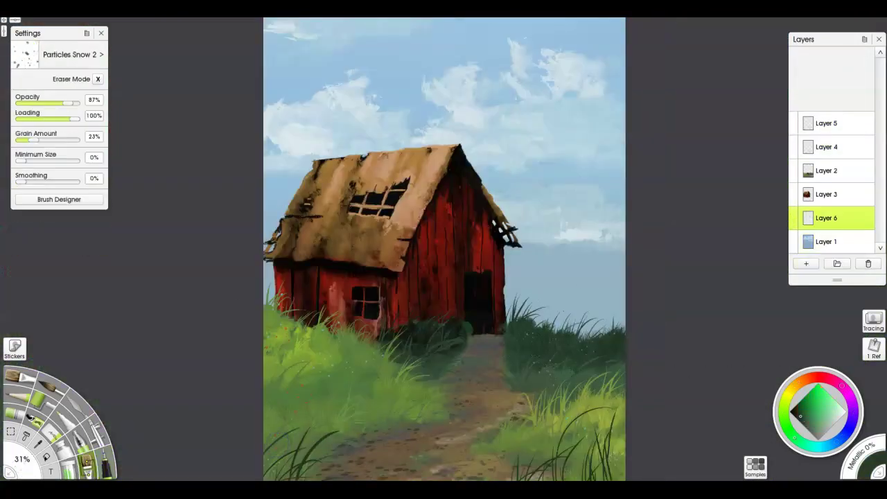
left_click_drag(540, 313, 737, 301)
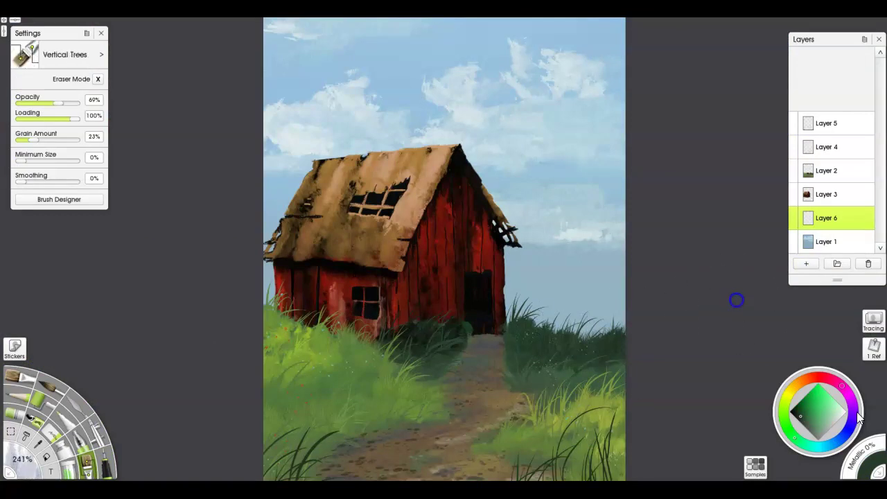
- Paint distant trees behind the barn on the right in a muted blue and a greyish green
left_click(853, 412)
left_click(821, 434)
left_click_drag(520, 311, 625, 312)
left_click(784, 412)
mouse_move(570, 340)
left_mouse_down()
mouse_move(594, 313)
mouse_move(653, 300)
left_mouse_up()
- Choose near-black greens and paint darker, closer trees on the right and behind the barn's left side
left_click(803, 425)
left_click(795, 416)
left_click_drag(579, 326, 610, 321)
mouse_move(206, 264)
left_mouse_down()
mouse_move(270, 250)
mouse_move(332, 280)
left_mouse_up()
left_click_drag(613, 327, 527, 277)
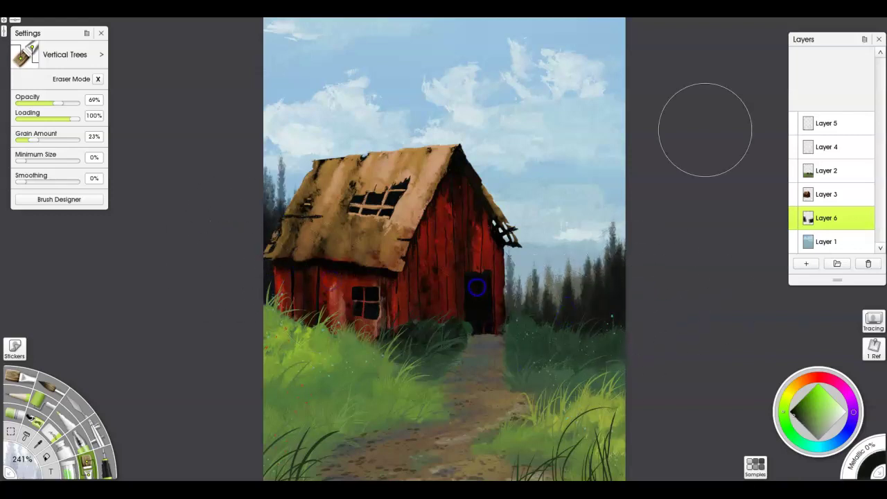
- Merge Layer 5 and Layer 4 down into Layer 2
scroll(472, 261, "up", 4)
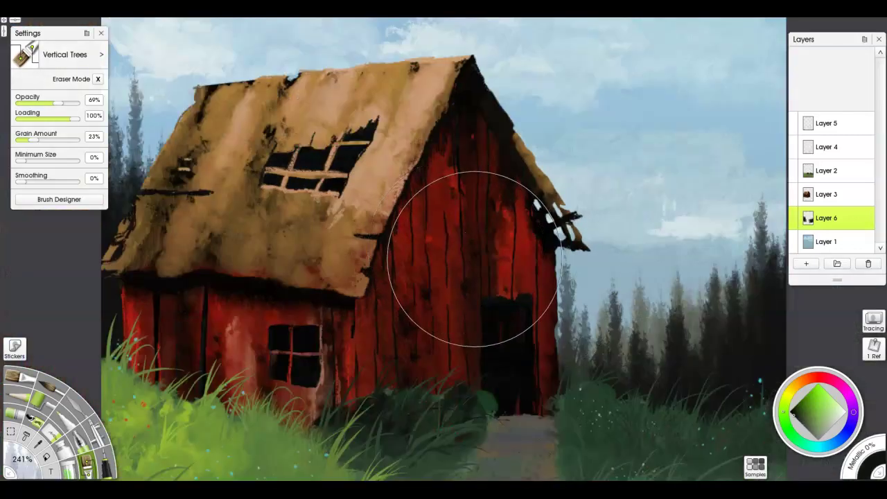
left_click_drag(475, 259, 665, 299)
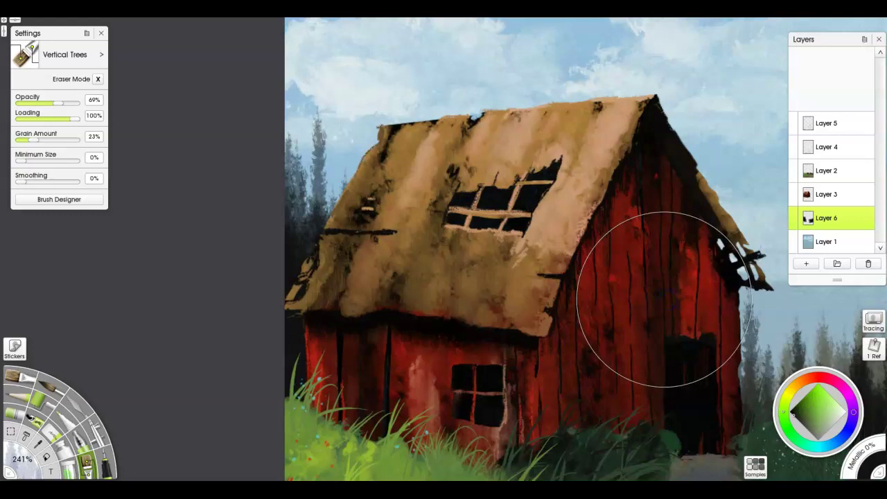
left_click(828, 124)
left_click(825, 210)
left_click(831, 123)
key("ctrl+e")
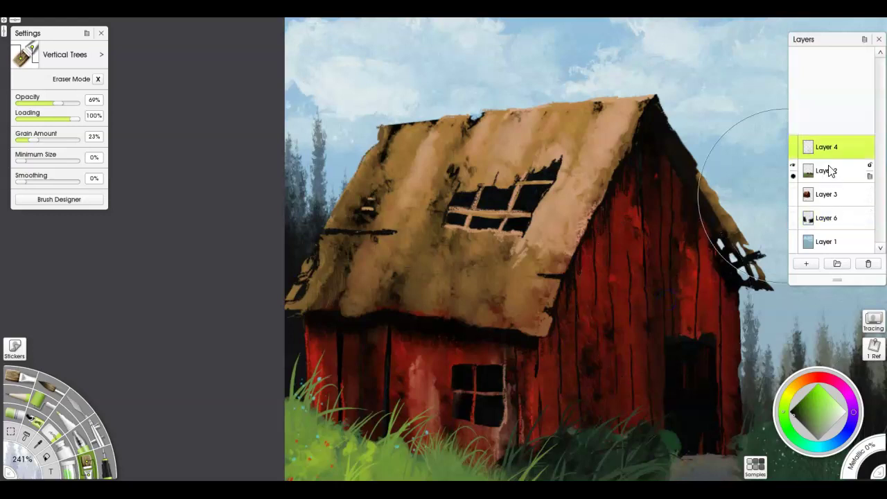
key("Delete")
- Select the barn's Layer 3 and lighten the wall window's frame with the pencil in a sampled roof tan
left_click_drag(520, 223, 443, 261)
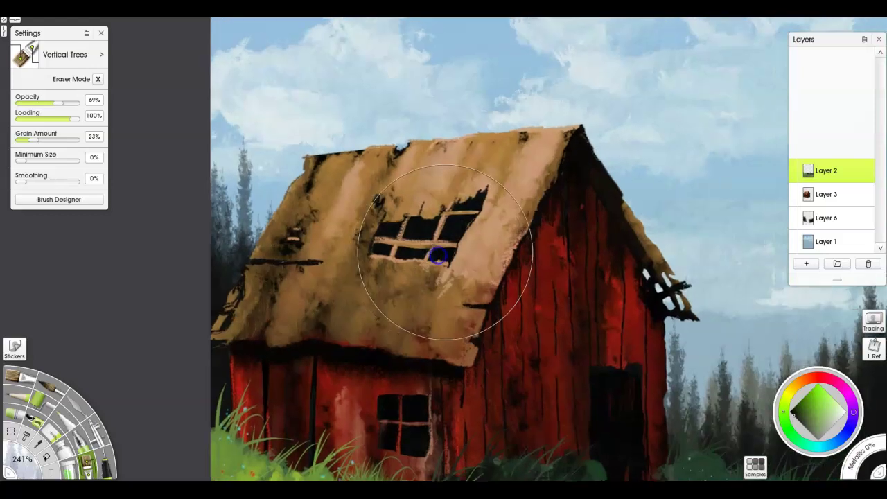
scroll(445, 265, "up", 1)
left_click_drag(470, 348, 549, 117)
key("Page_Down")
key("p")
left_click(548, 116, "alt")
left_click_drag(442, 239, 498, 243)
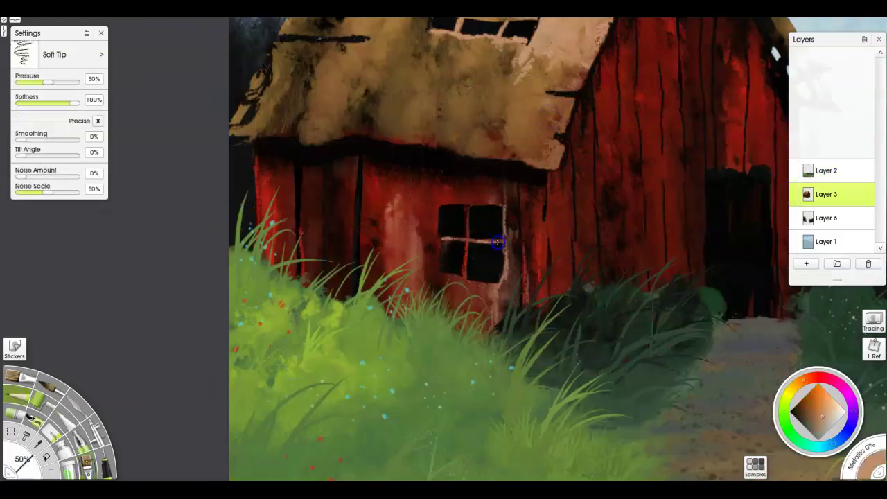
- Draw light plank edges and sampled black gaps between the boards of the barn's side wall
left_click_drag(407, 219, 408, 156)
left_click_drag(440, 268, 442, 208)
mouse_move(359, 254)
left_mouse_down()
mouse_move(361, 203)
mouse_move(358, 290)
left_mouse_up()
left_click_drag(323, 213, 324, 294)
left_click(323, 291, "alt")
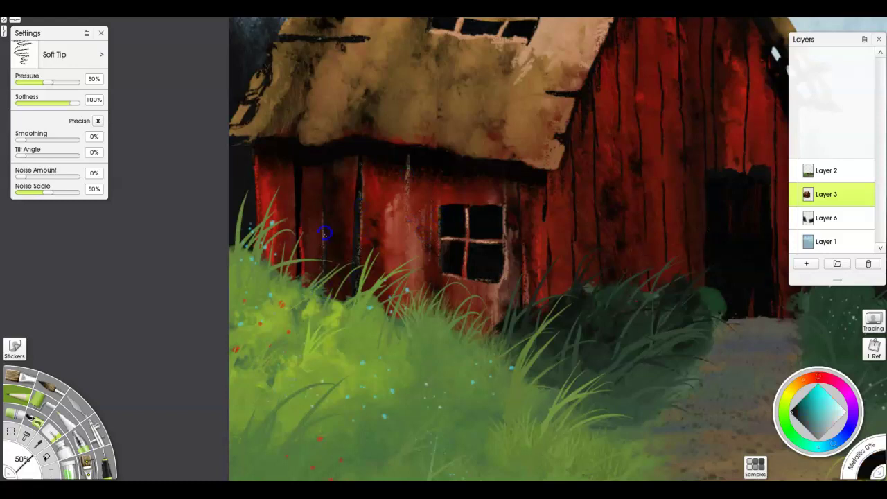
left_click_drag(323, 219, 323, 255)
left_click_drag(407, 156, 409, 284)
left_click_drag(390, 206, 389, 274)
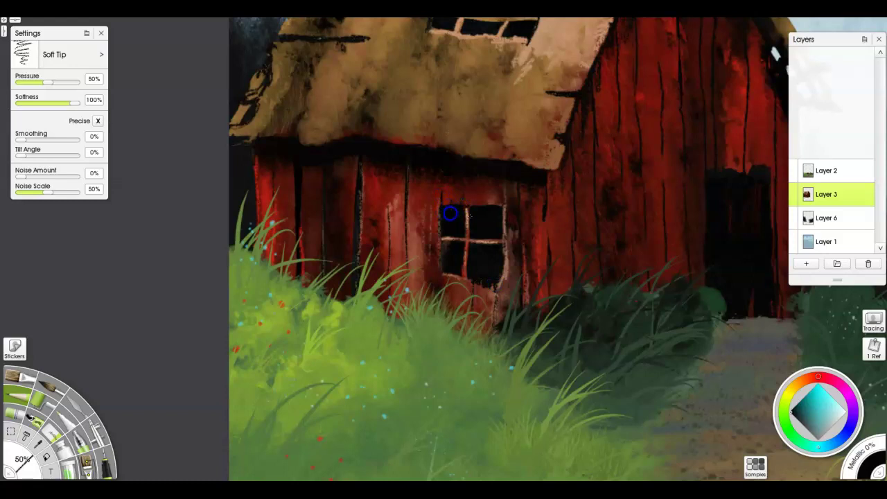
- Draw thin black seams across the roof above and below the hole, plus a small crack at the eave
left_click_drag(487, 208, 461, 375)
left_click_drag(422, 298, 415, 311)
left_click_drag(563, 223, 454, 220)
left_click_drag(613, 112, 457, 120)
left_click_drag(319, 128, 300, 129)
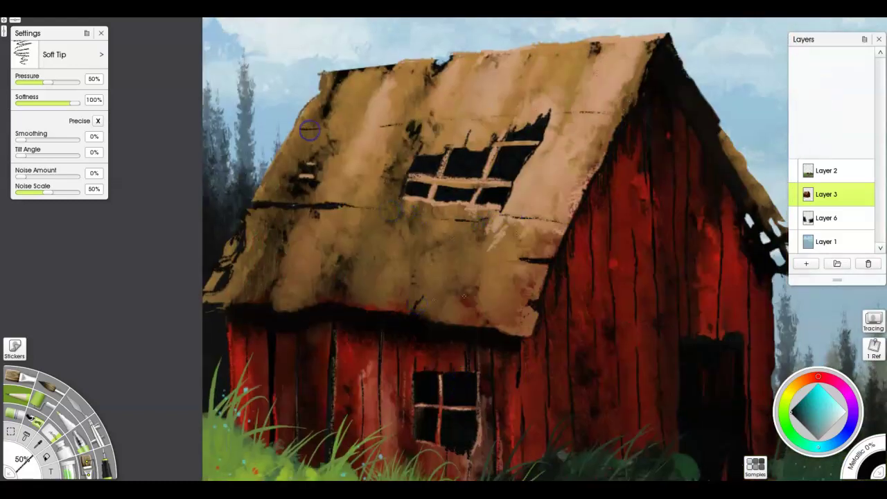
- Fill the roof area below the hole with a rusty brown and smear it with the palette knife
left_click(497, 231, "alt")
left_click(806, 402)
mouse_move(499, 236)
left_mouse_down()
mouse_move(556, 229)
mouse_move(502, 237)
left_mouse_up()
key("k")
left_click_drag(347, 207, 329, 220)
- Sample barn tones with the pencil to roughen the gable's roof edge and add pale highlights to the roof sheets
key("p")
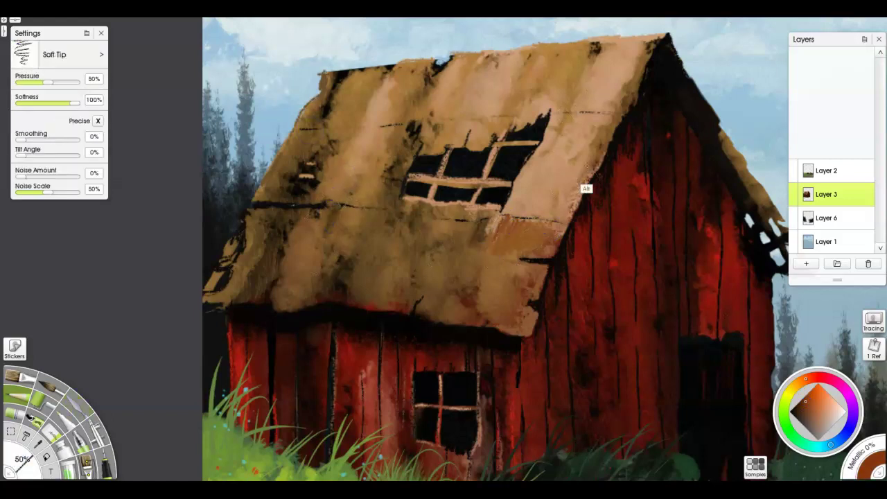
left_click(586, 189, "alt")
left_click(614, 148, "alt")
left_click_drag(611, 153, 620, 118)
left_click_drag(527, 168, 513, 212)
left_click(386, 160, "alt")
left_click_drag(359, 144, 348, 201)
mouse_move(292, 233)
left_mouse_down()
mouse_move(307, 303)
mouse_move(277, 298)
mouse_move(312, 264)
left_mouse_up()
- Smear the lower roof sheets and the eave shadow with the palette knife's Hard Out Smudge preset
key("k")
left_click_drag(362, 334, 336, 333)
left_click_drag(262, 242, 259, 287)
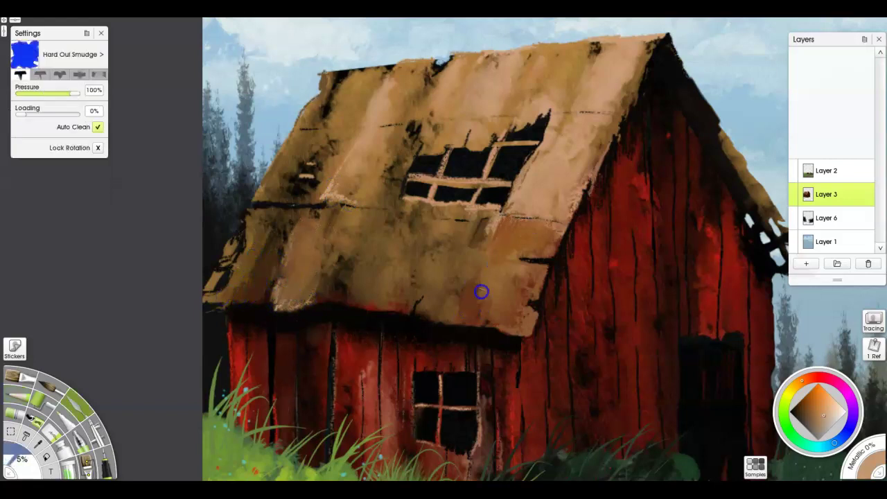
mouse_move(402, 279)
left_mouse_down()
mouse_move(328, 277)
mouse_move(274, 319)
left_mouse_up()
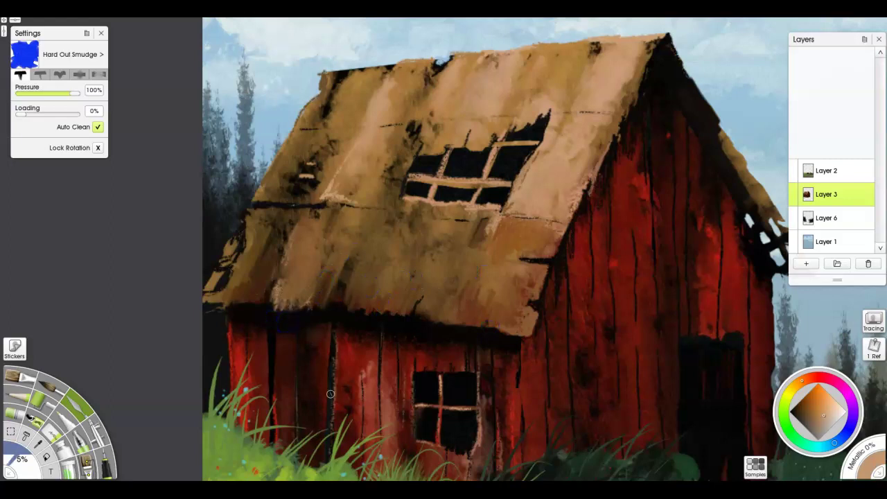
- Sample dark tones with the pencil to draw gable plank lines and broken slats along the far roof edge
left_click_drag(528, 232, 436, 370)
left_click(25, 397)
left_click(560, 282, "alt")
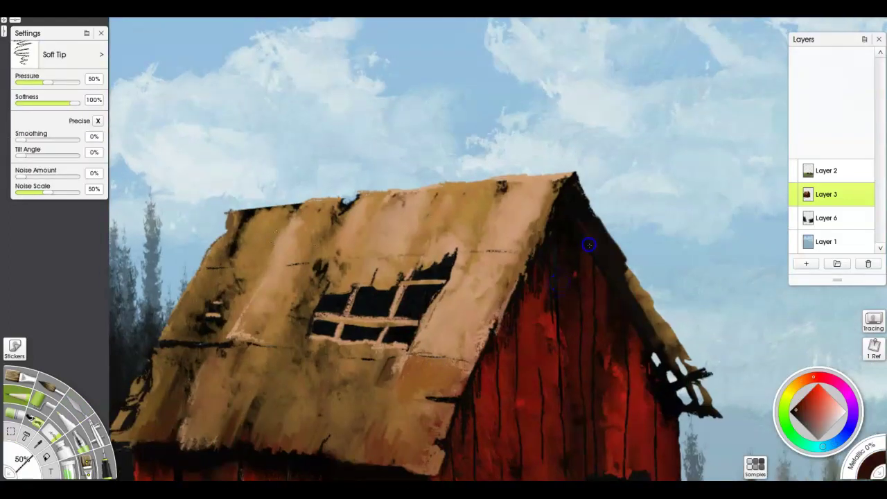
left_click(637, 326, "alt")
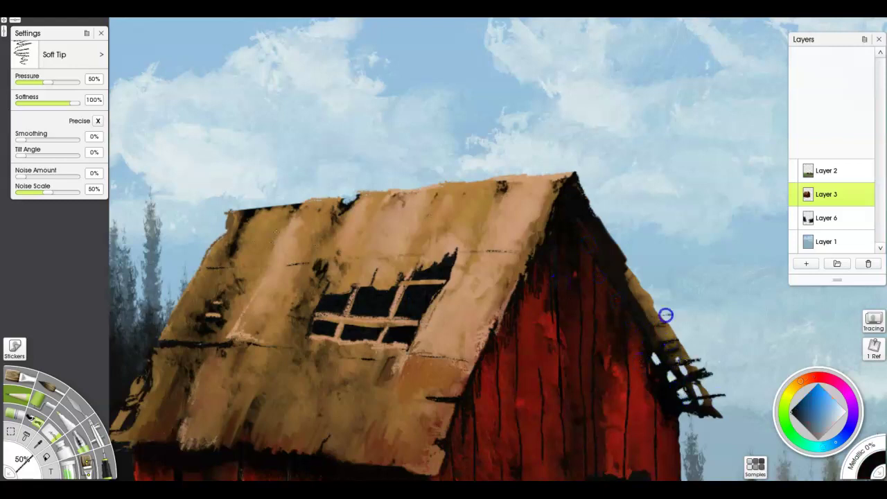
- Darken and extend the two horizontal seams across the roof to its left and right edges
mouse_move(494, 331)
left_mouse_down()
mouse_move(478, 351)
mouse_move(432, 358)
left_mouse_up()
left_click_drag(544, 236, 272, 264)
left_click(166, 327, "alt")
left_click(211, 249, "alt")
left_click_drag(194, 269, 225, 268)
left_click_drag(154, 339, 202, 347)
- Sample roof tones, touch up the roof's edges and draw light broken slats across the roof hole
left_click_drag(246, 429, 293, 353)
left_click(458, 429, "alt")
left_click_drag(458, 408, 479, 401)
mouse_move(193, 334)
left_mouse_down()
mouse_move(182, 350)
mouse_move(186, 319)
left_mouse_up()
left_click(170, 323, "alt")
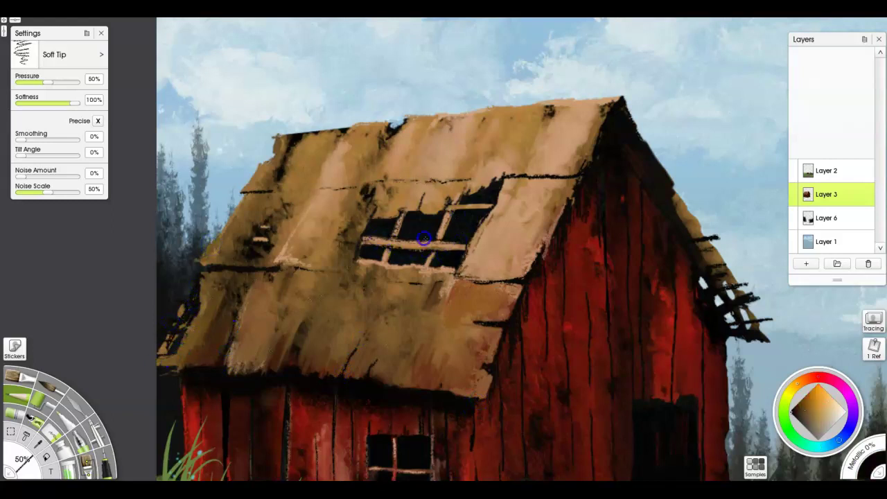
left_click(454, 272, "alt")
left_click_drag(454, 227, 479, 225)
left_click_drag(399, 224, 431, 227)
left_click_drag(367, 221, 393, 223)
- Highlight the broken slats, the gable trim and the left roof edge in light tan
left_click_drag(693, 240, 718, 237)
mouse_move(736, 299)
left_mouse_down()
mouse_move(751, 295)
mouse_move(763, 318)
left_mouse_up()
left_click_drag(621, 106, 664, 173)
left_click_drag(597, 129, 584, 168)
left_click(319, 183, "alt")
left_click_drag(209, 249, 235, 209)
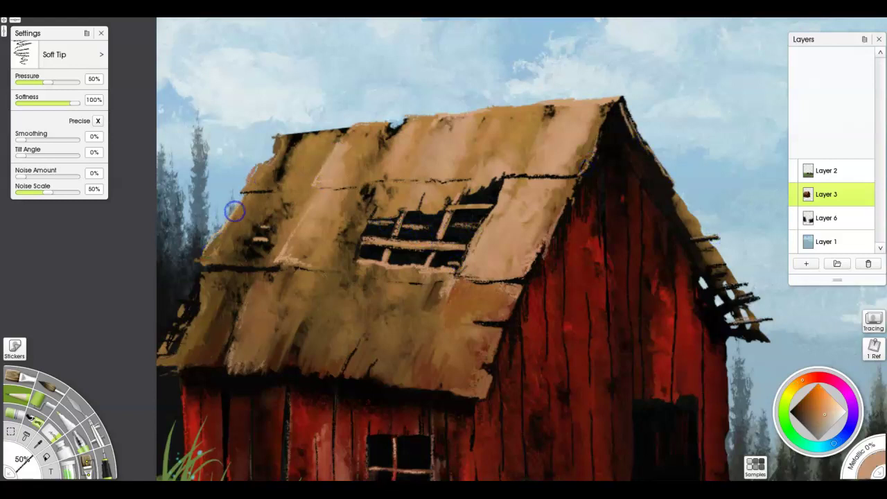
key("Home")
scroll(415, 299, "down", 1)
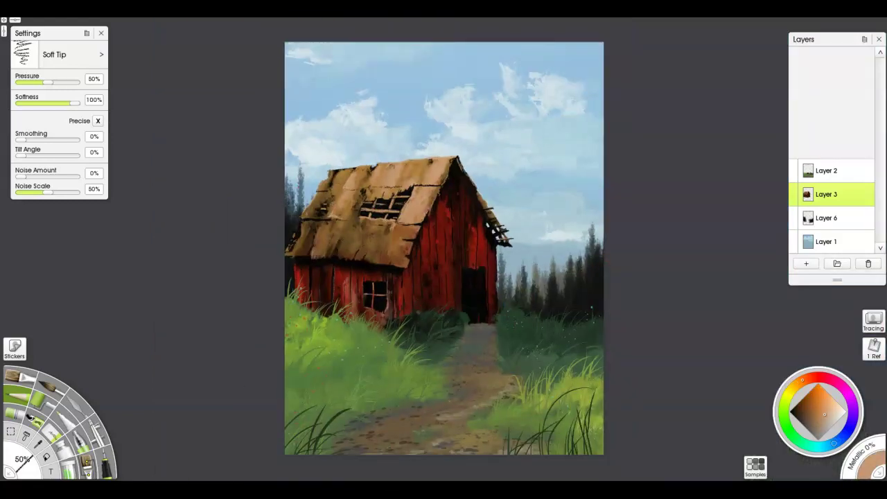